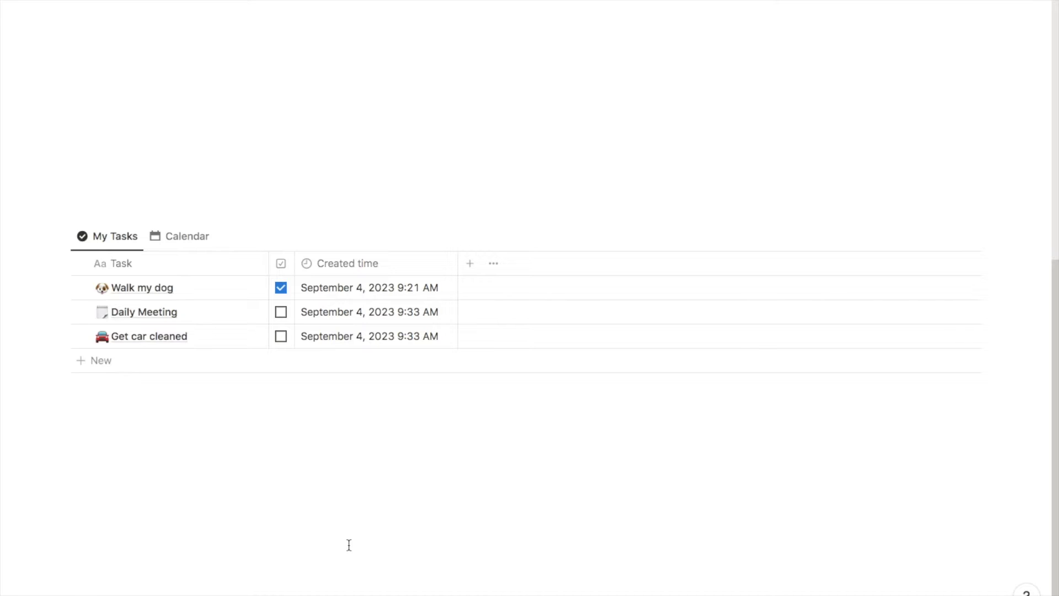
Check off Daily Meeting in My Tasks, preview the Calendar view, then scroll to a blank block.
{"action": "scroll", "coordinate": [161, 530], "scroll_direction": "down", "scroll_amount": 1}
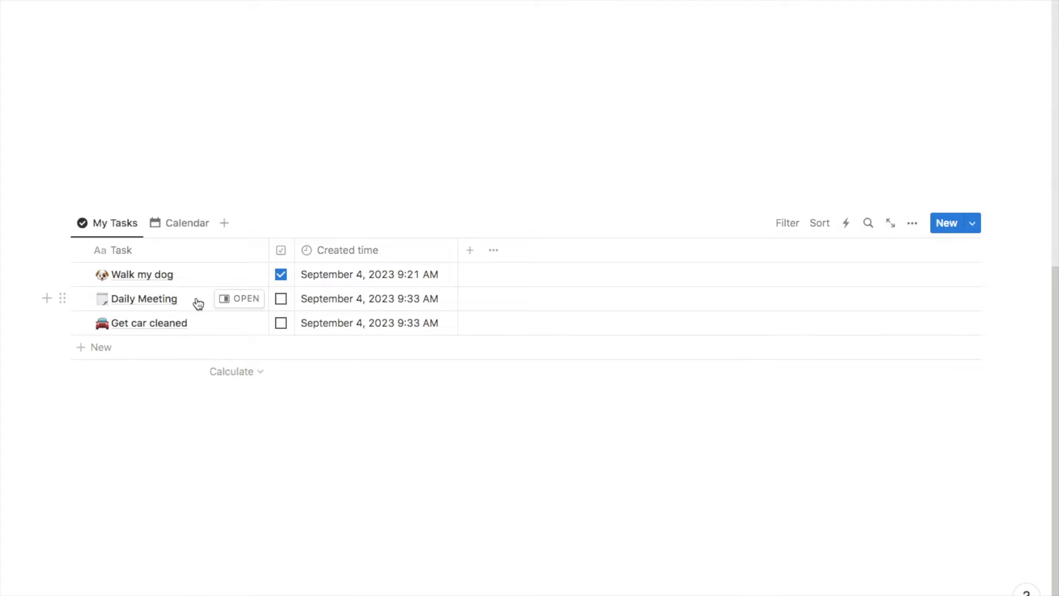
{"action": "left_click", "coordinate": [282, 301]}
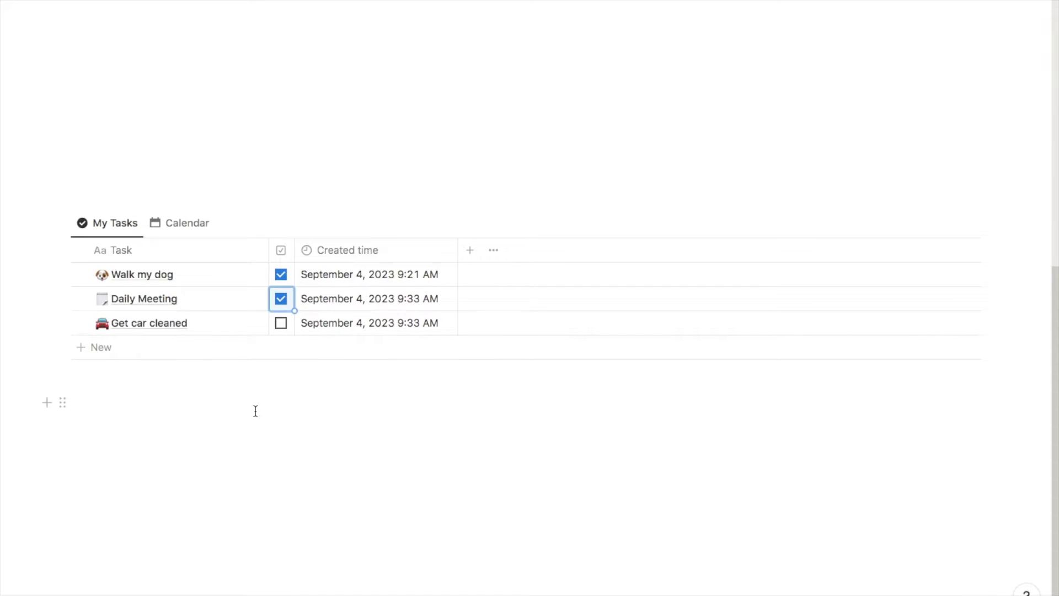
{"action": "left_click", "coordinate": [183, 233]}
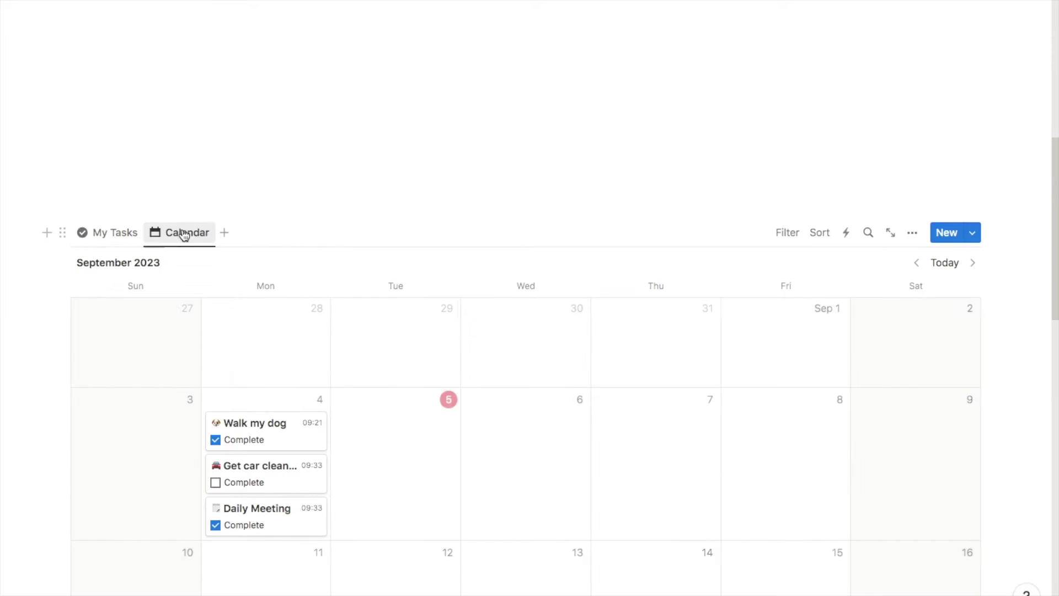
{"action": "scroll", "coordinate": [292, 201], "scroll_direction": "down", "scroll_amount": 5}
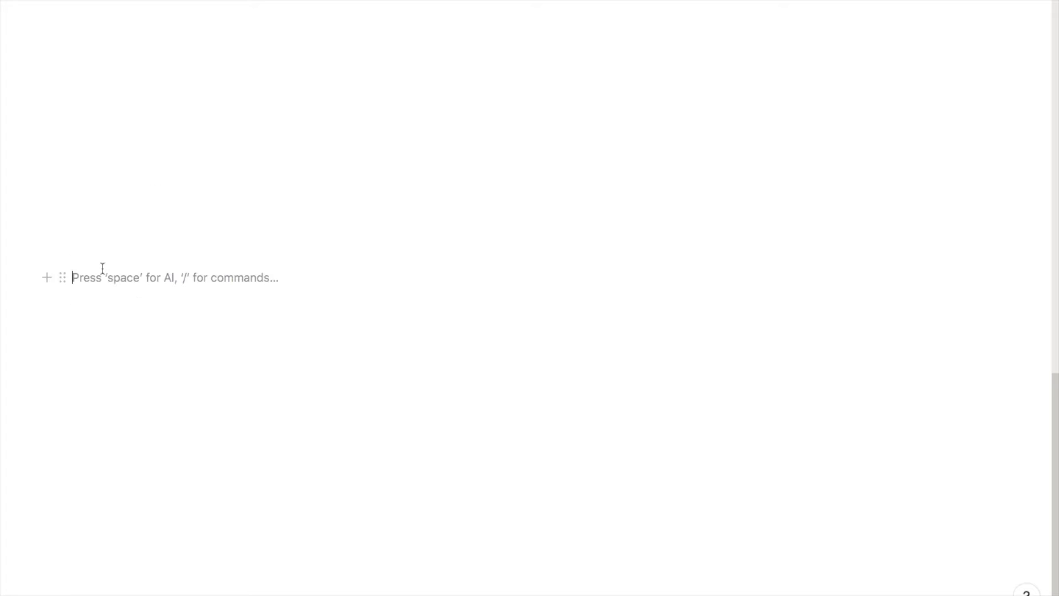
Insert an inline database titled 'Task List' with its title hidden, using /data.
{"action": "type", "text": "/data"}
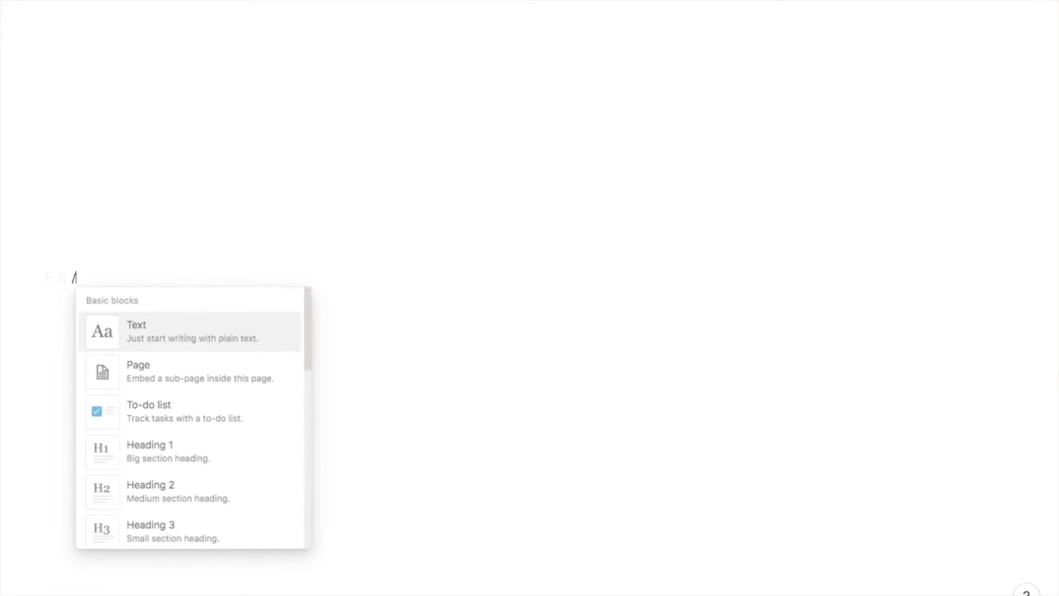
{"action": "left_click", "coordinate": [154, 338]}
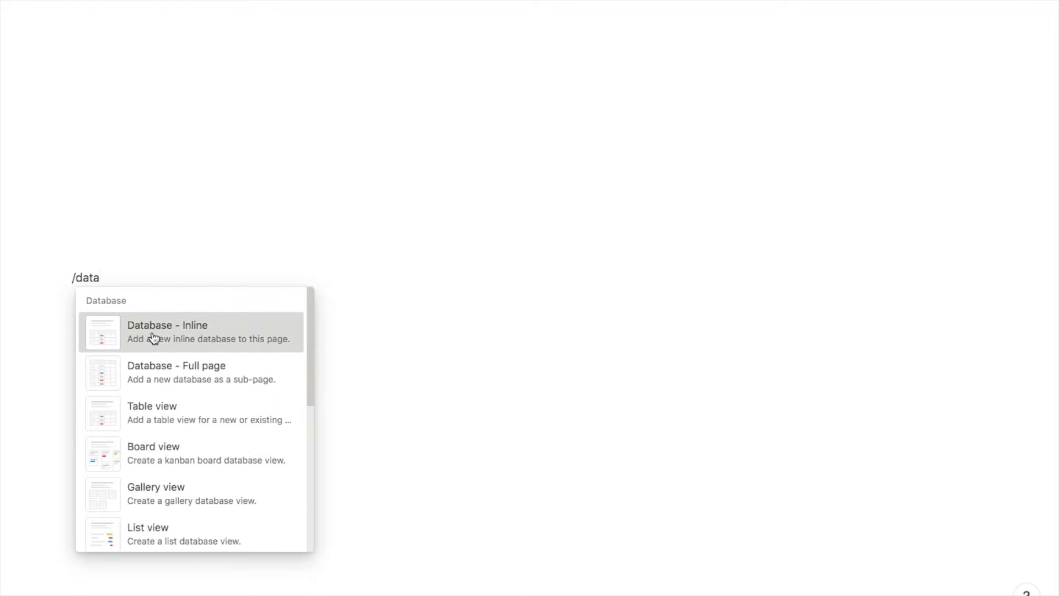
{"action": "type", "text": "Task List"}
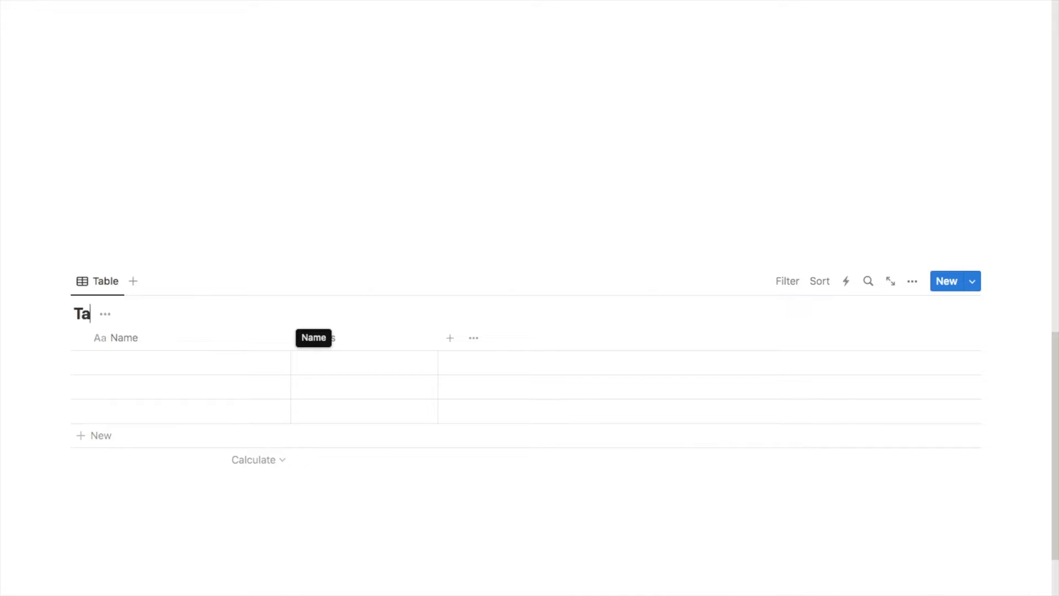
{"action": "left_click", "coordinate": [155, 314]}
{"action": "left_click", "coordinate": [141, 392]}
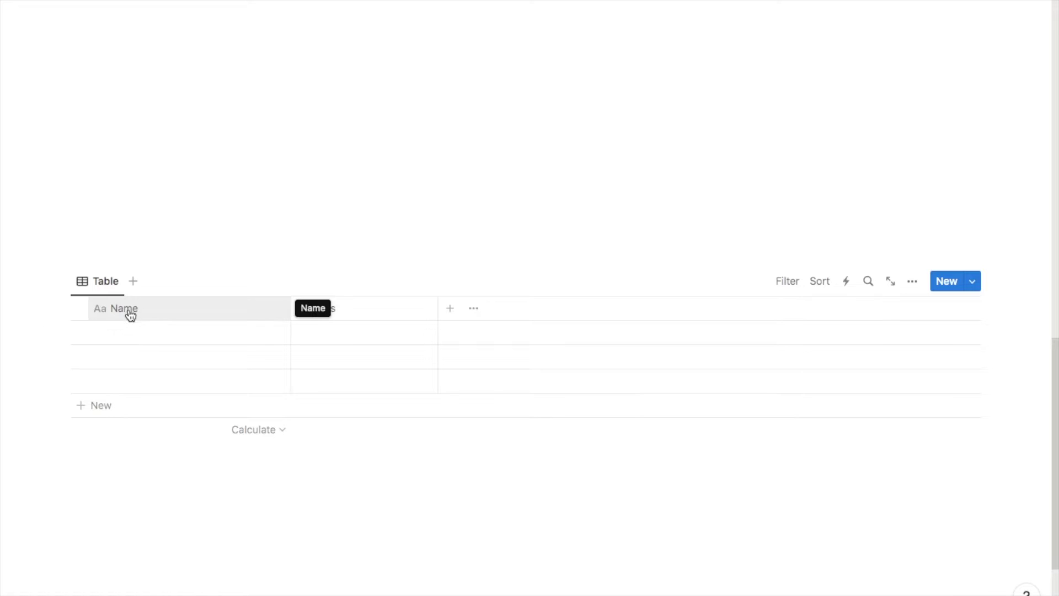
Rename the Name column to 'Task' and delete the Tags property.
{"action": "left_click", "coordinate": [128, 307]}
{"action": "key", "text": "BackSpace"}
{"action": "key", "text": "BackSpace"}
{"action": "key", "text": "BackSpace"}
{"action": "key", "text": "BackSpace"}
{"action": "type", "text": "Task"}
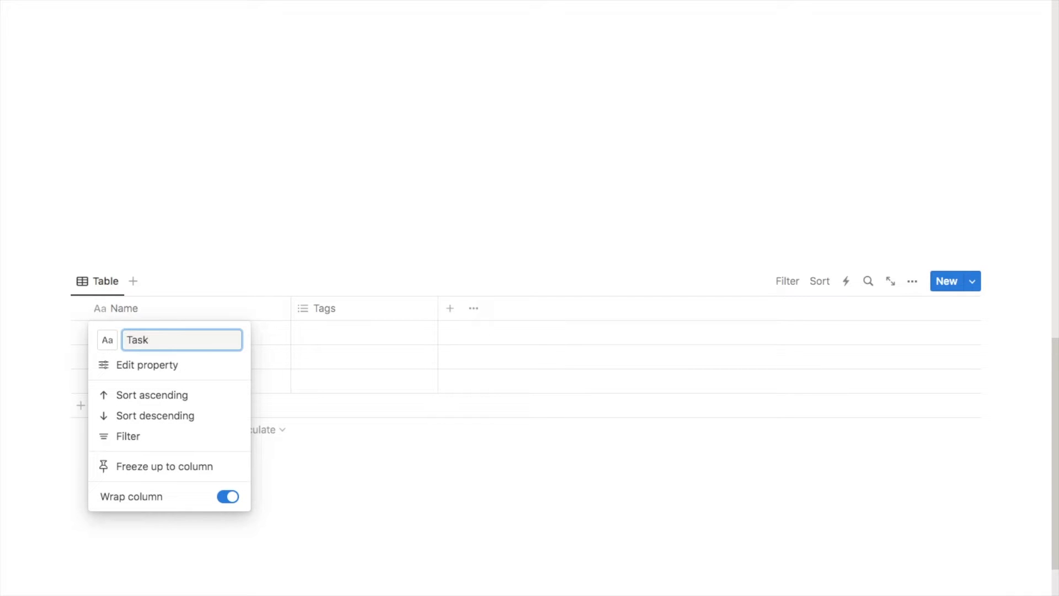
{"action": "key", "text": "Return"}
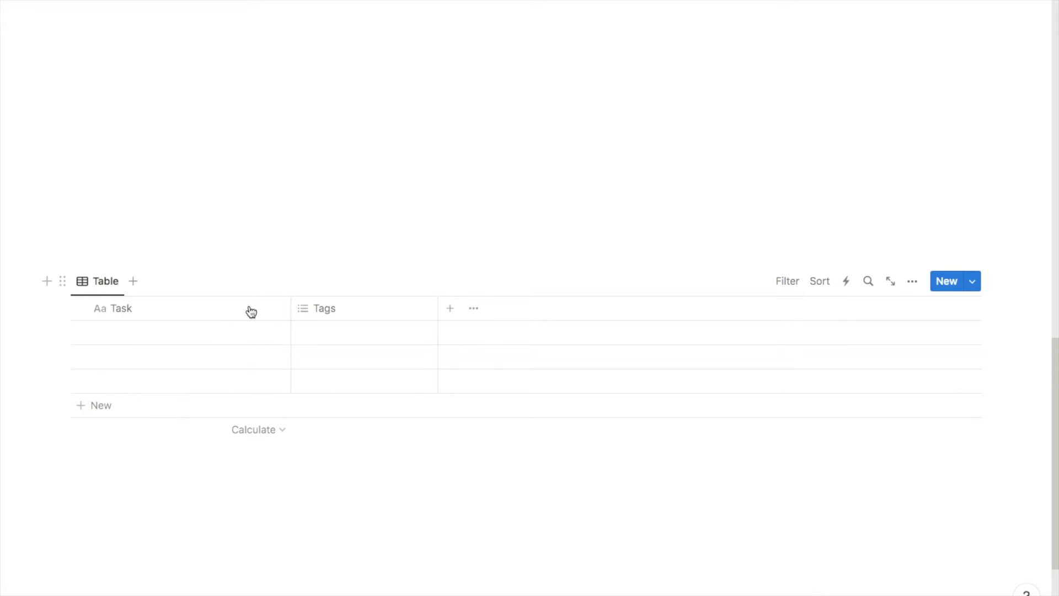
{"action": "left_click", "coordinate": [323, 312]}
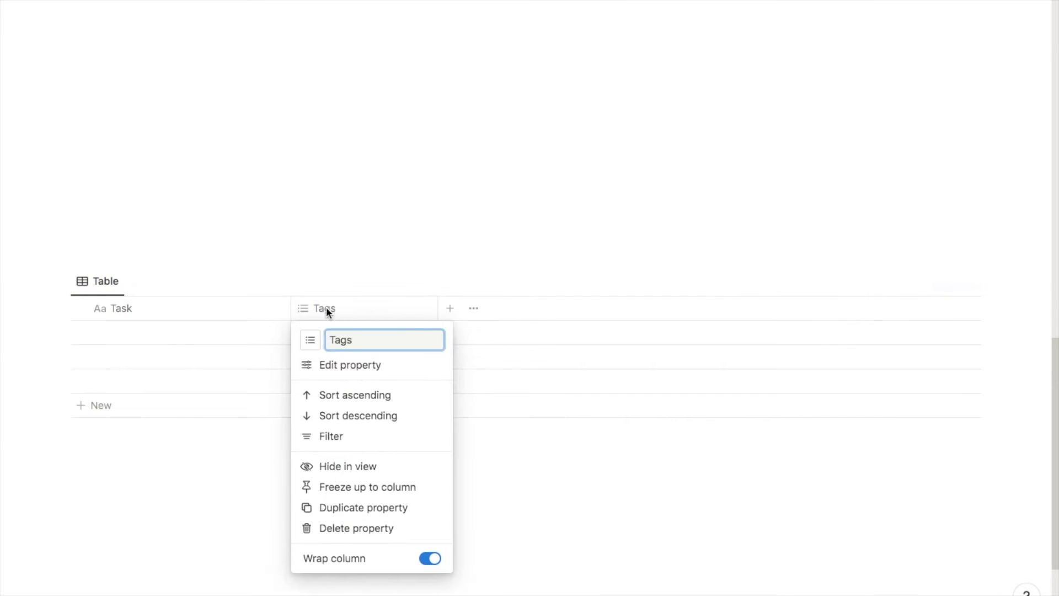
{"action": "left_click", "coordinate": [325, 527]}
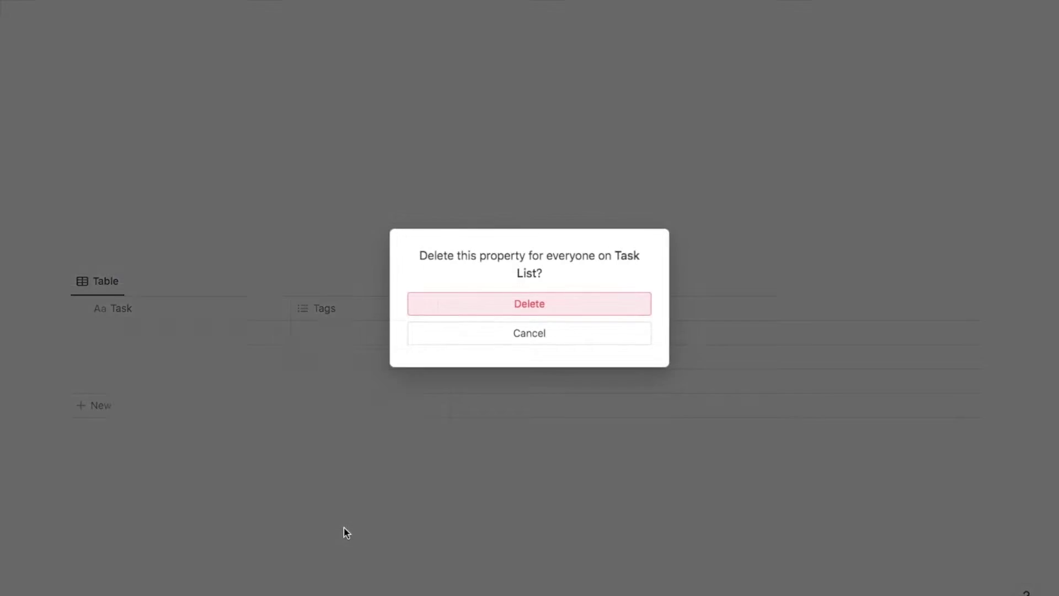
{"action": "left_click", "coordinate": [500, 310]}
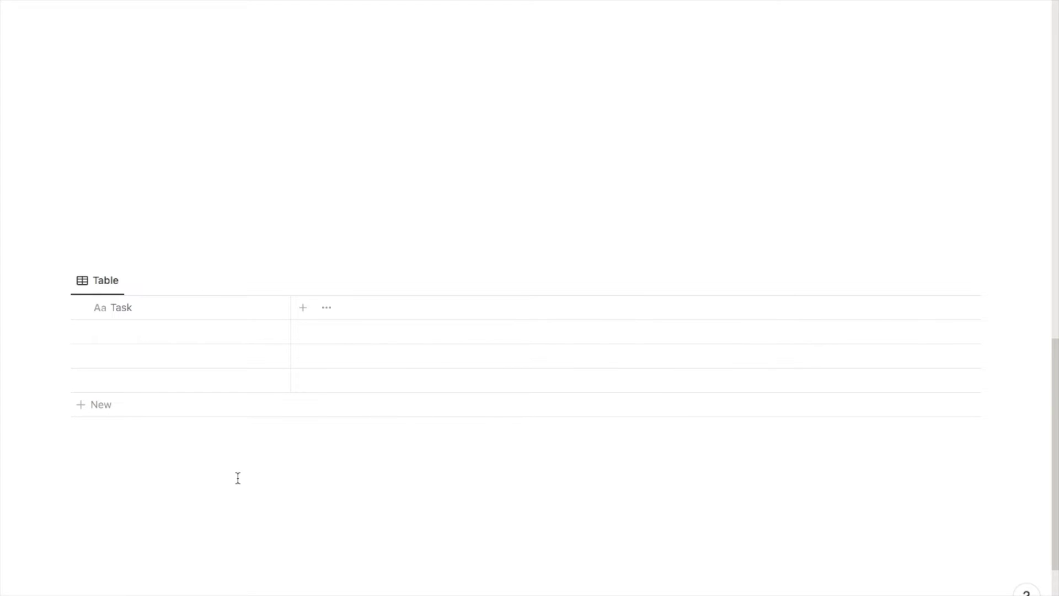
Add a narrow checkbox property named 'Done' to the table.
{"action": "left_click", "coordinate": [303, 309]}
{"action": "type", "text": "ch"}
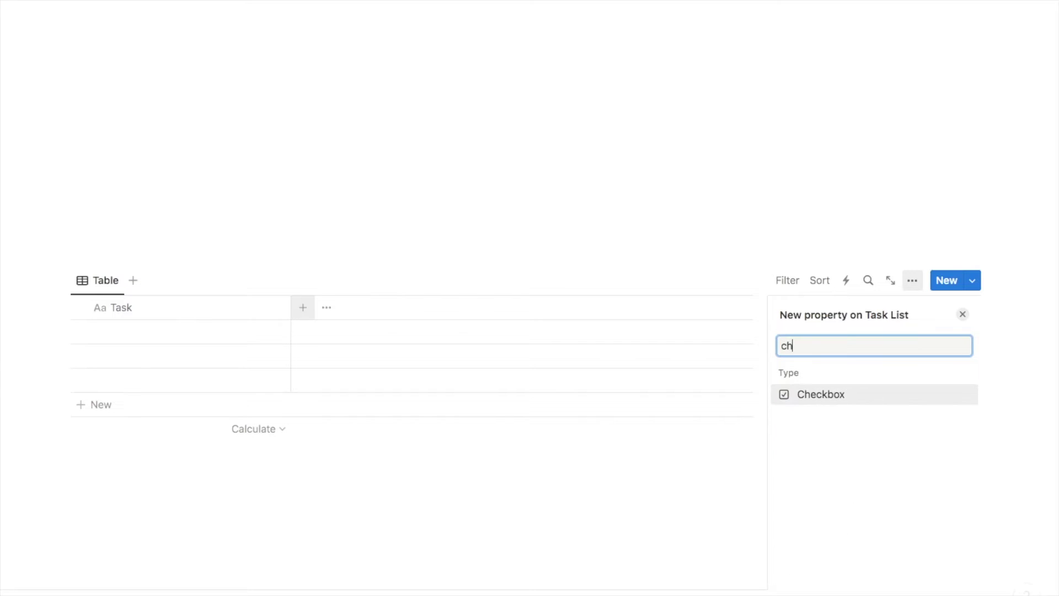
{"action": "type", "text": "eck"}
{"action": "left_click", "coordinate": [834, 398]}
{"action": "type", "text": "Done"}
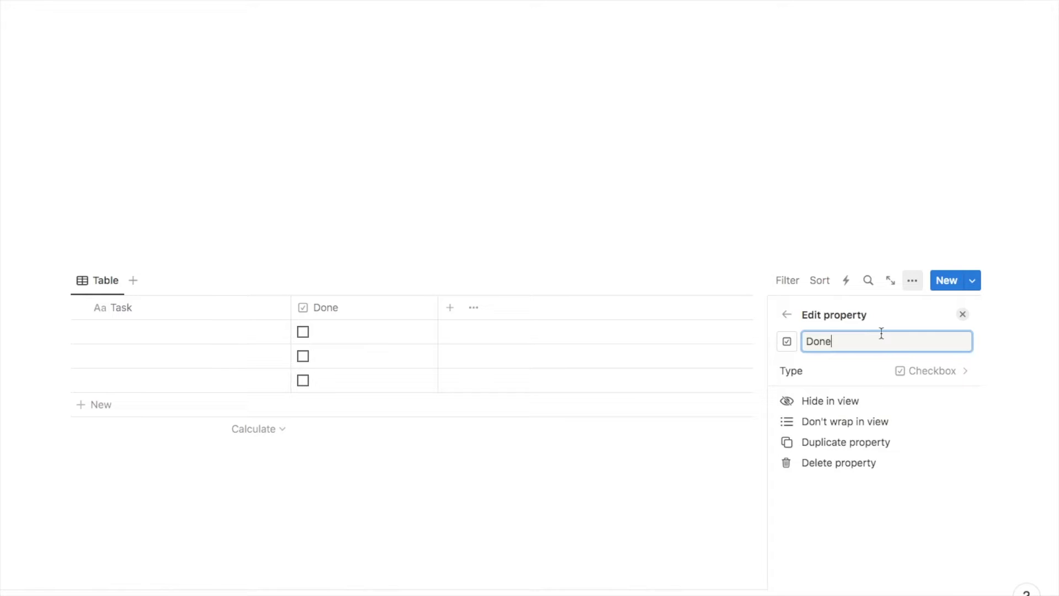
{"action": "key", "text": "Return"}
{"action": "left_click_drag", "start_coordinate": [437, 315], "coordinate": [319, 327]}
Rename the table view to 'My Tasks' and give it a check-circle icon.
{"action": "left_click", "coordinate": [96, 281]}
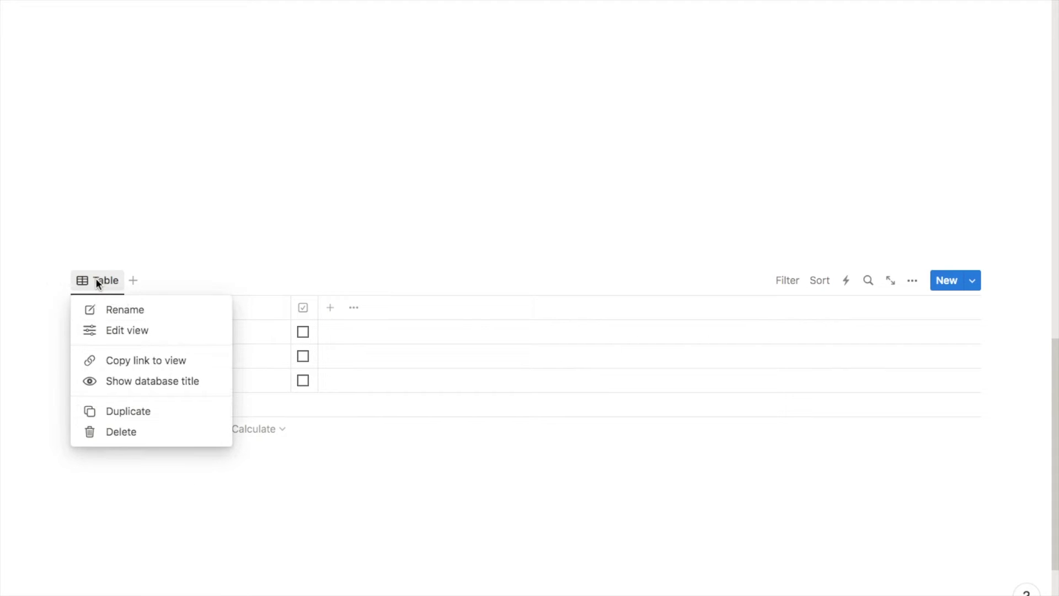
{"action": "left_click", "coordinate": [124, 310]}
{"action": "type", "text": "My Tasks"}
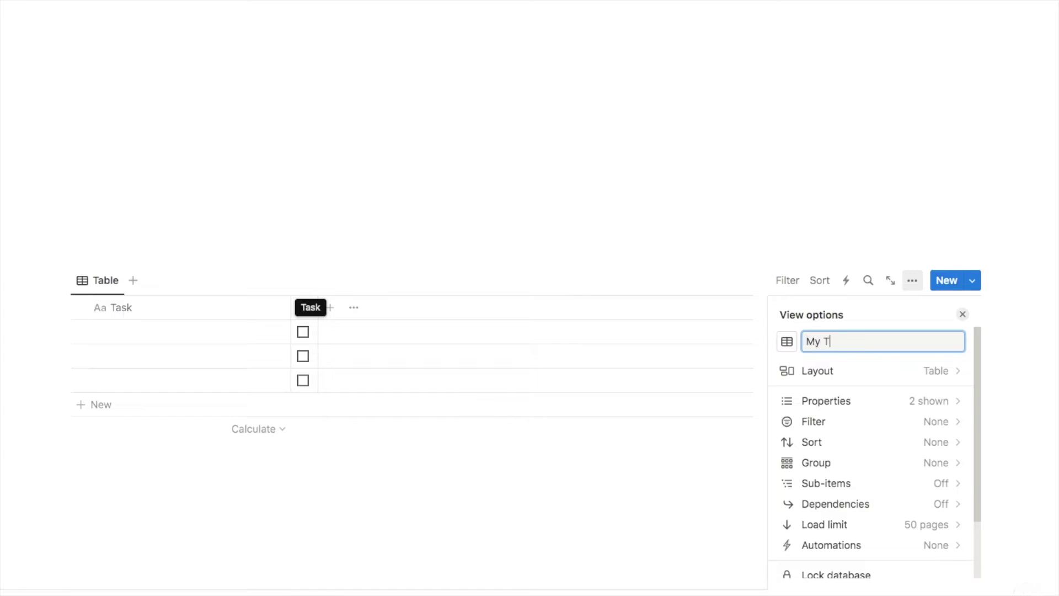
{"action": "left_click", "coordinate": [786, 342]}
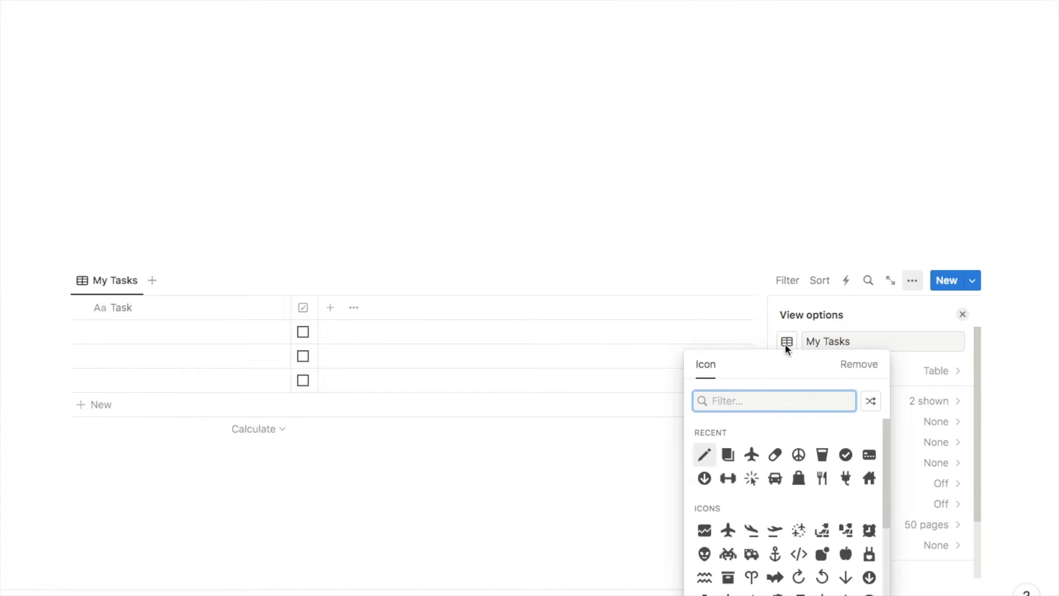
{"action": "left_click", "coordinate": [845, 455]}
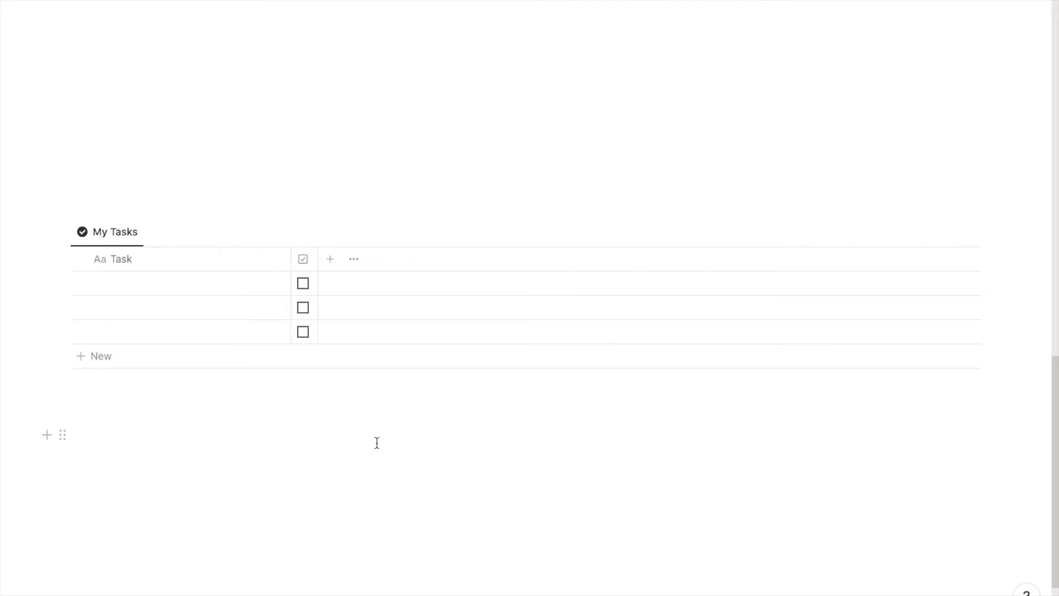
Add a Created time property column to the My Tasks table.
{"action": "left_click", "coordinate": [330, 262]}
{"action": "type", "text": "creat"}
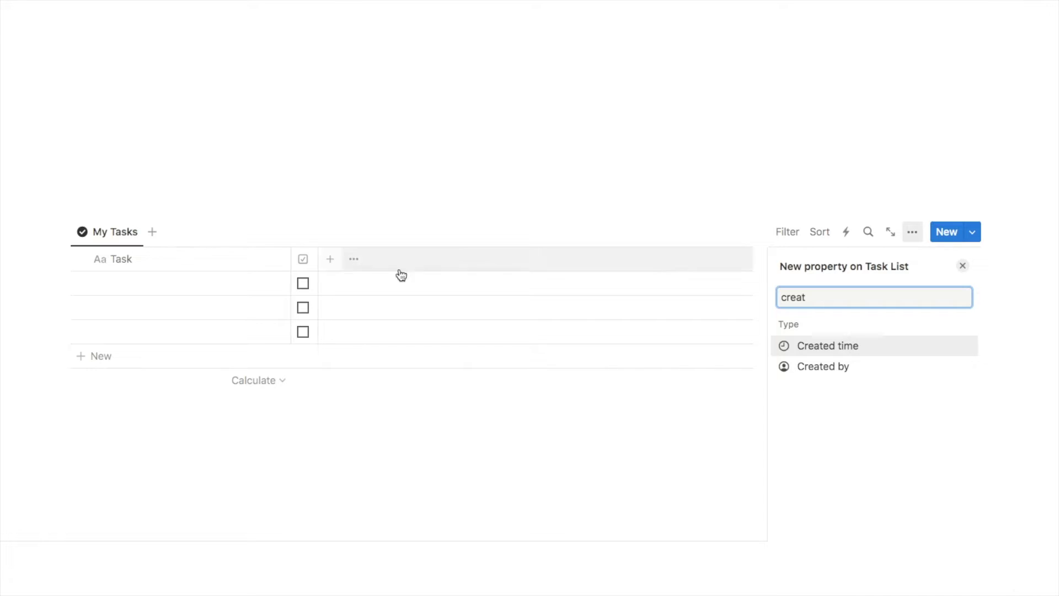
{"action": "left_click", "coordinate": [833, 352]}
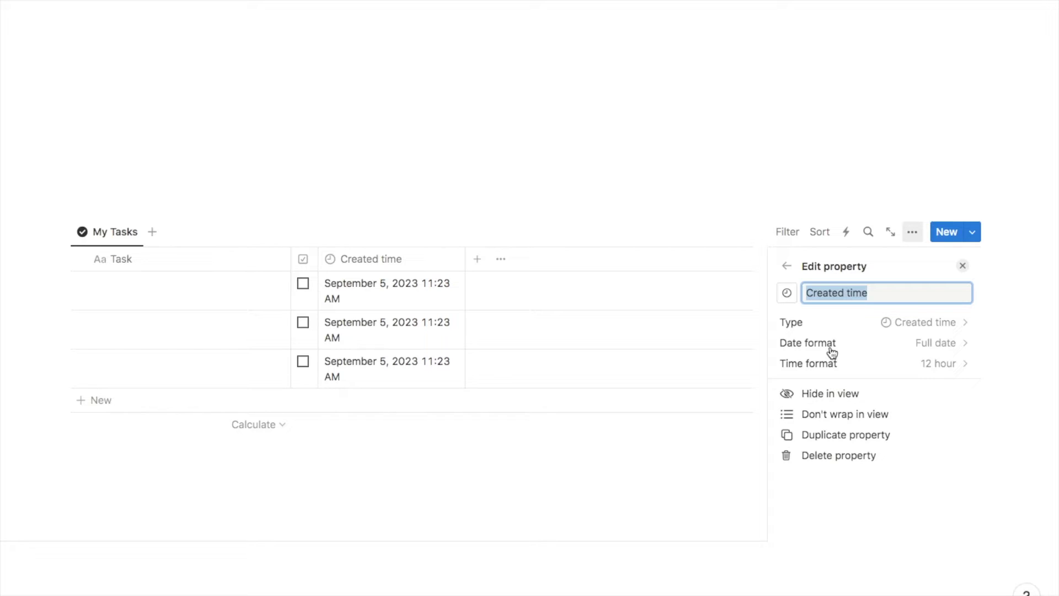
{"action": "left_click", "coordinate": [659, 507]}
Select the three empty rows and delete them.
{"action": "left_click", "coordinate": [81, 362]}
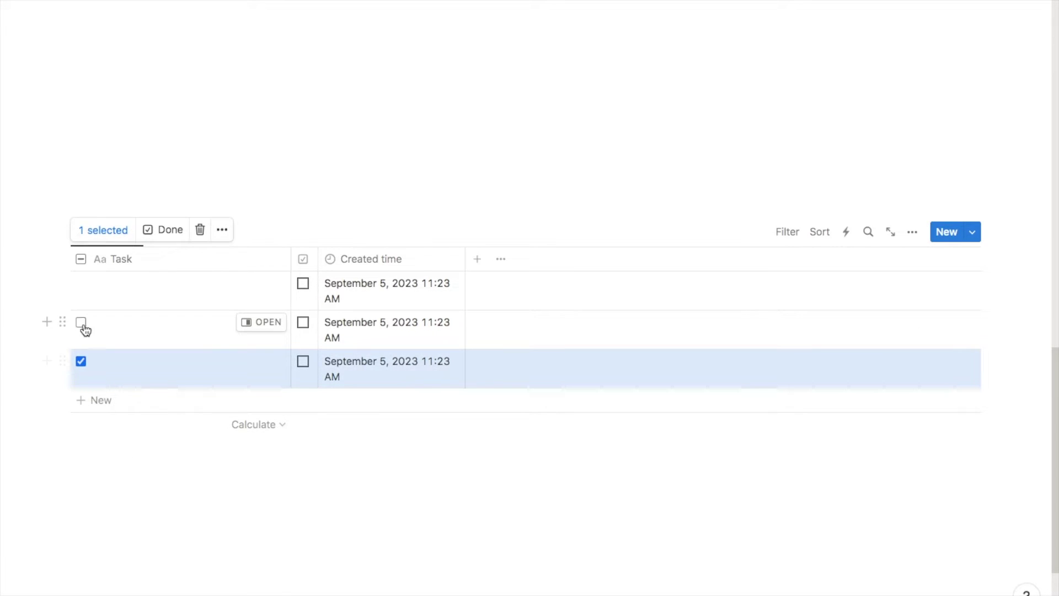
{"action": "left_click", "coordinate": [81, 322]}
{"action": "left_click", "coordinate": [81, 284]}
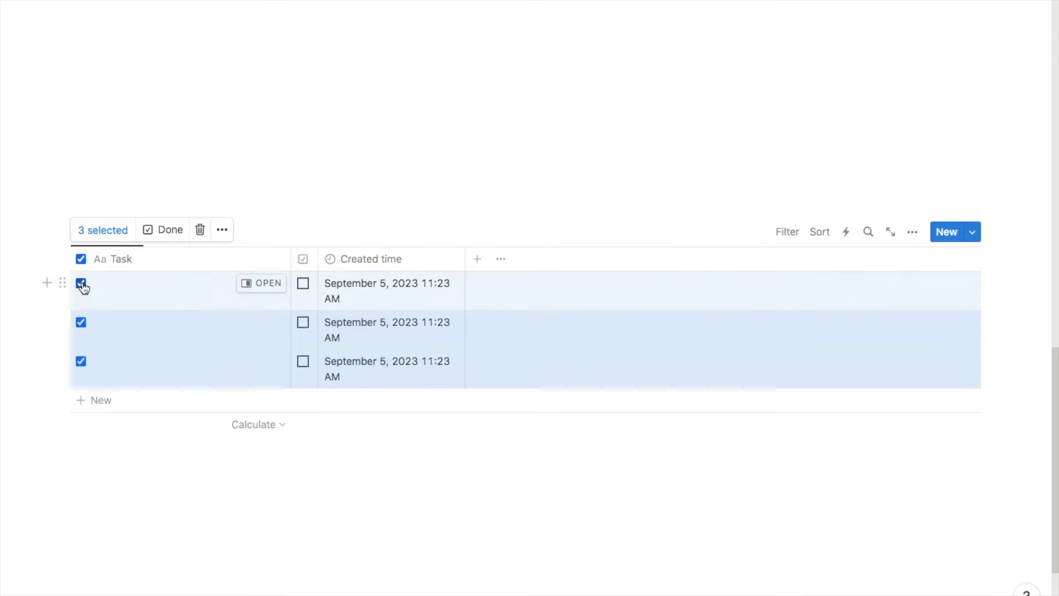
{"action": "left_click", "coordinate": [200, 229]}
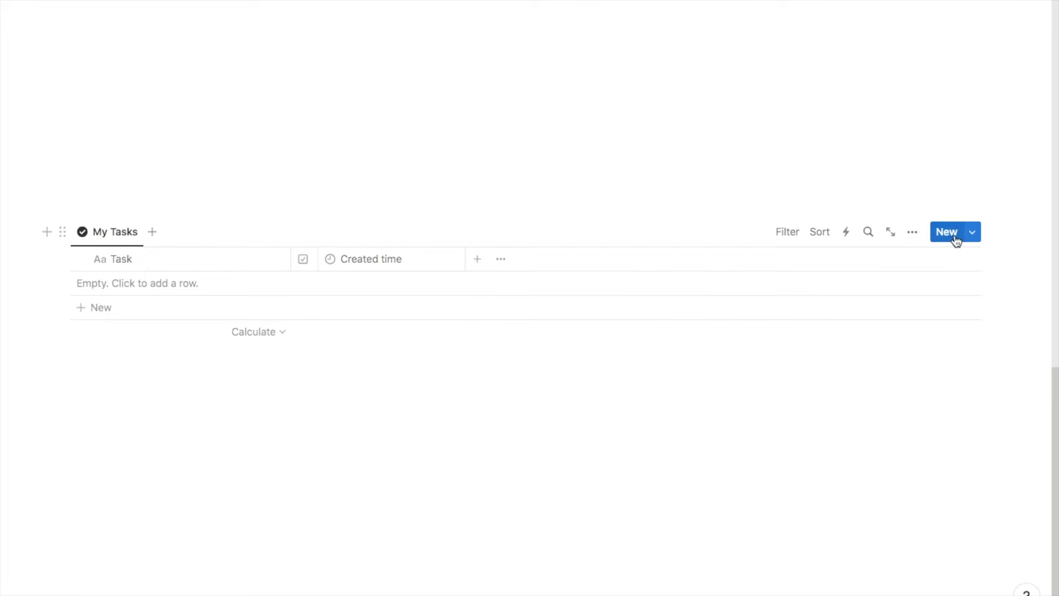
Create a 'Walk dog' database template with a dog-face icon, then return to the table.
{"action": "left_click", "coordinate": [972, 233]}
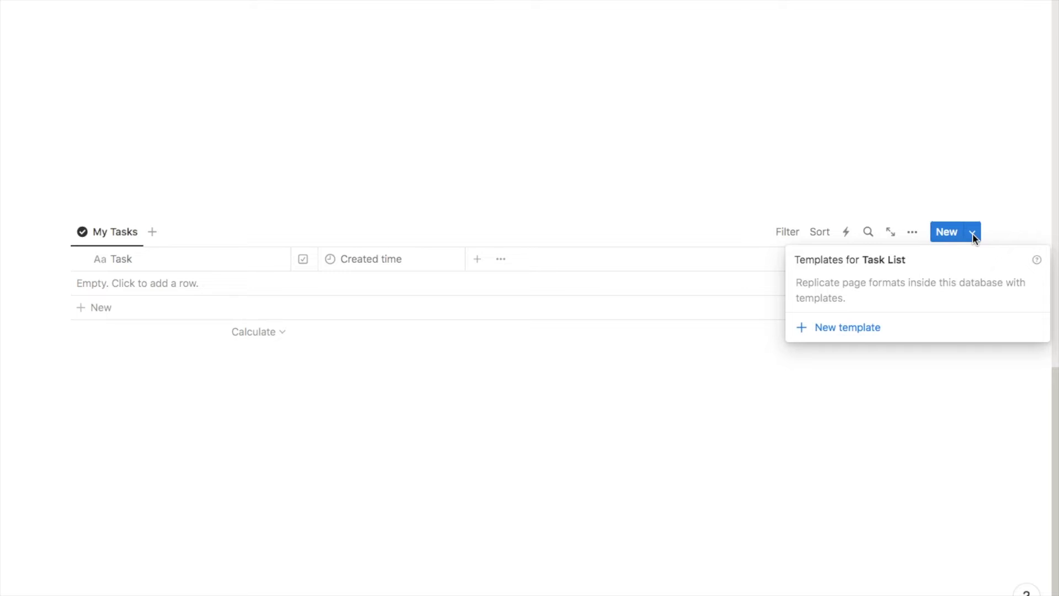
{"action": "left_click", "coordinate": [846, 331]}
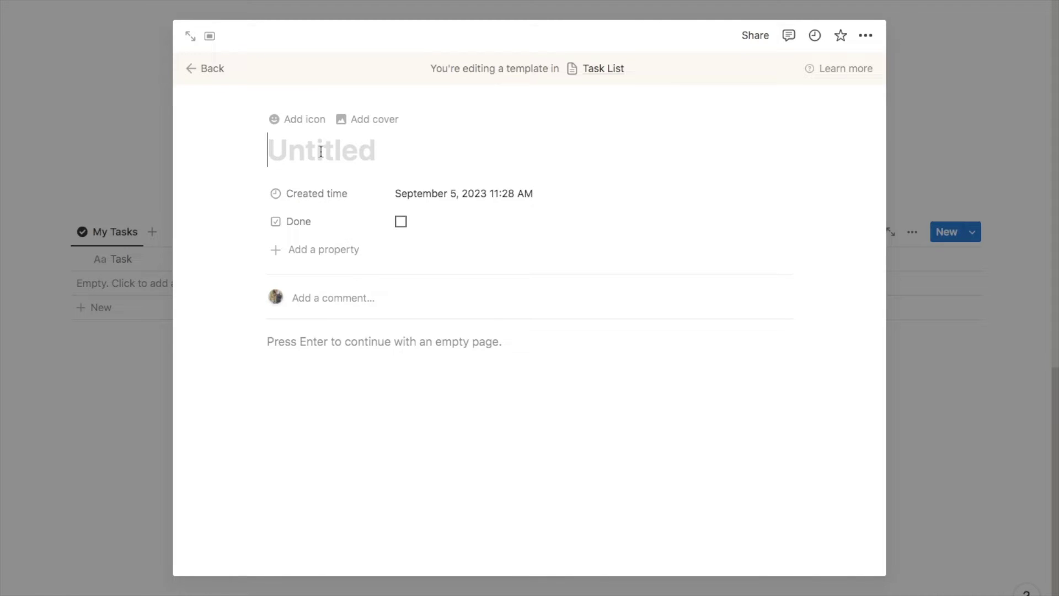
{"action": "type", "text": "Walk dog"}
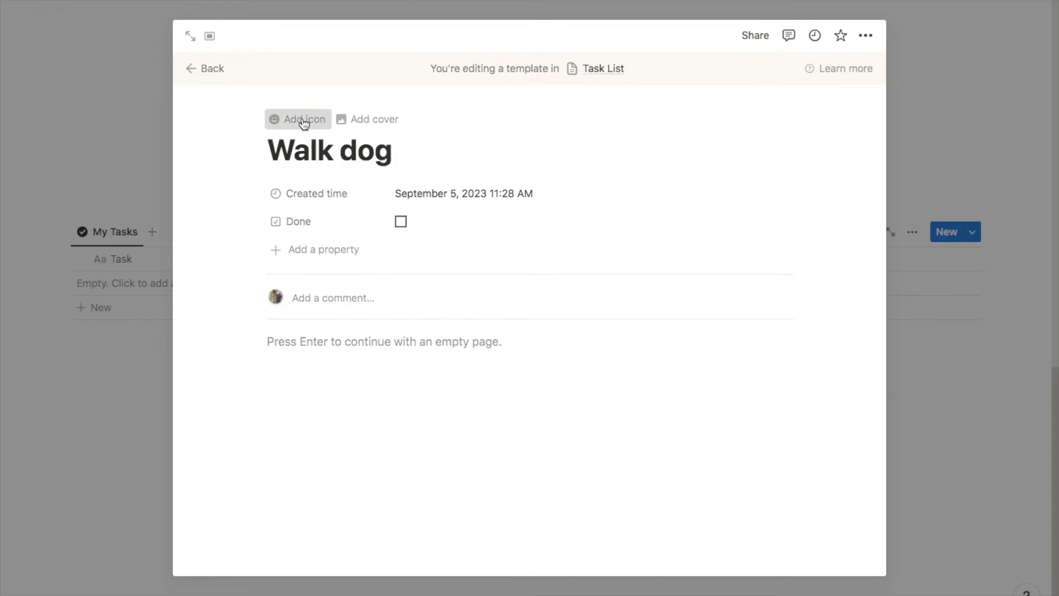
{"action": "left_click", "coordinate": [303, 118]}
{"action": "type", "text": "dog"}
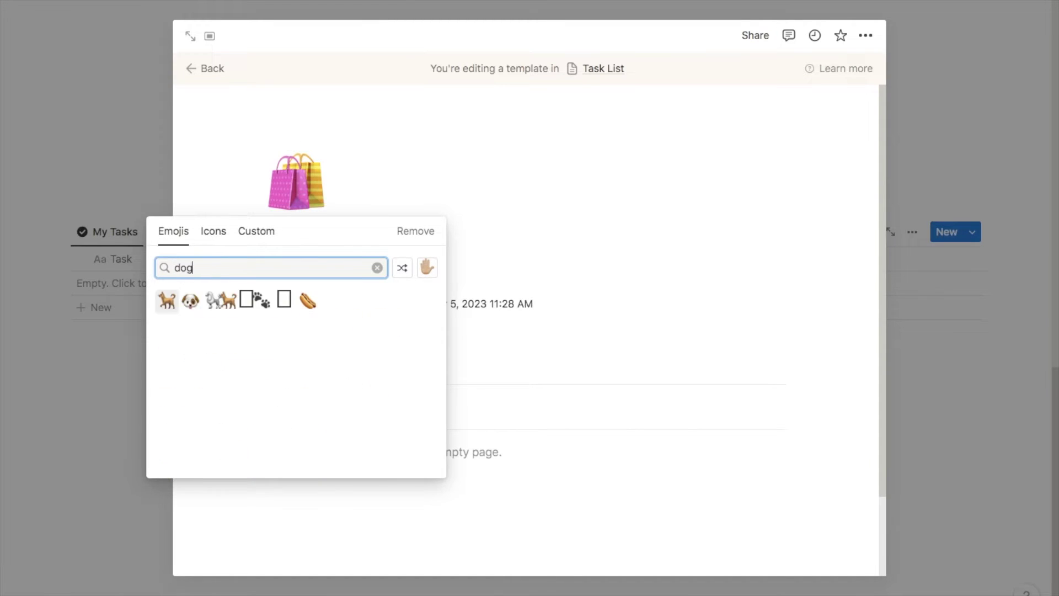
{"action": "left_click", "coordinate": [190, 300]}
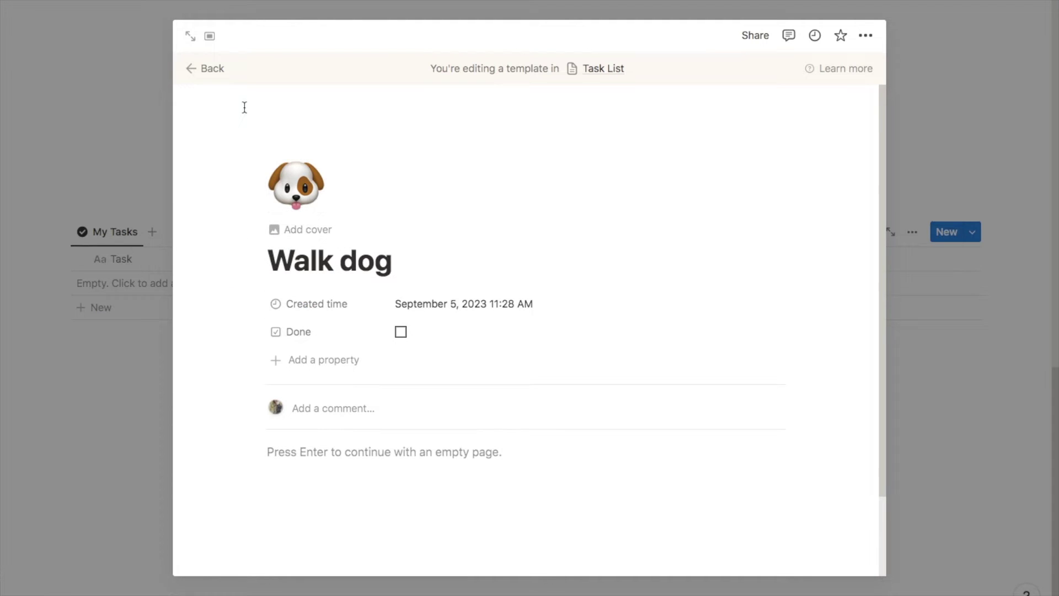
{"action": "left_click", "coordinate": [204, 70]}
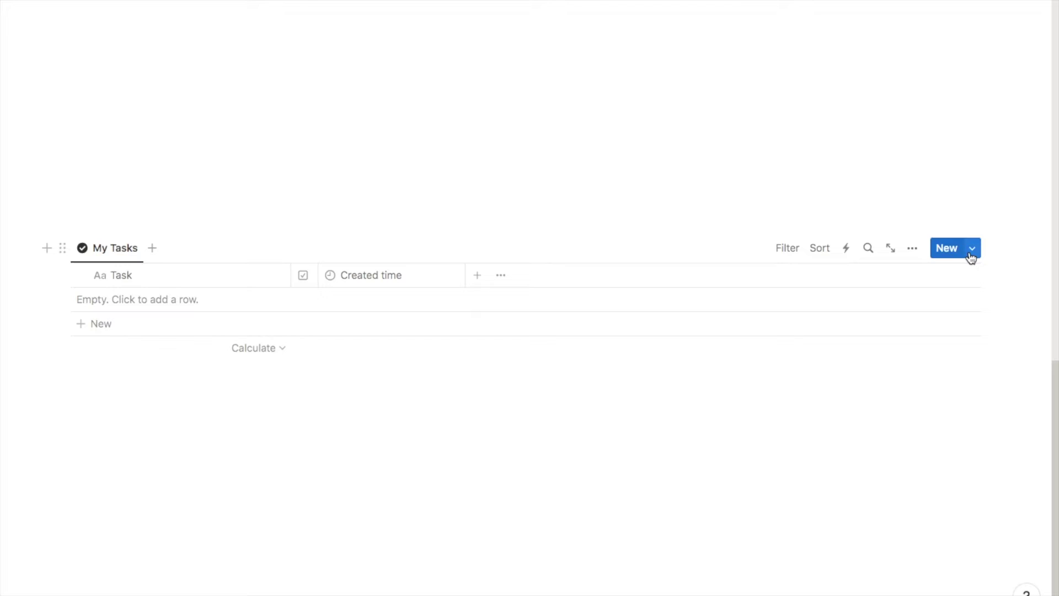
Set the Walk dog template to repeat every day.
{"action": "left_click", "coordinate": [971, 253]}
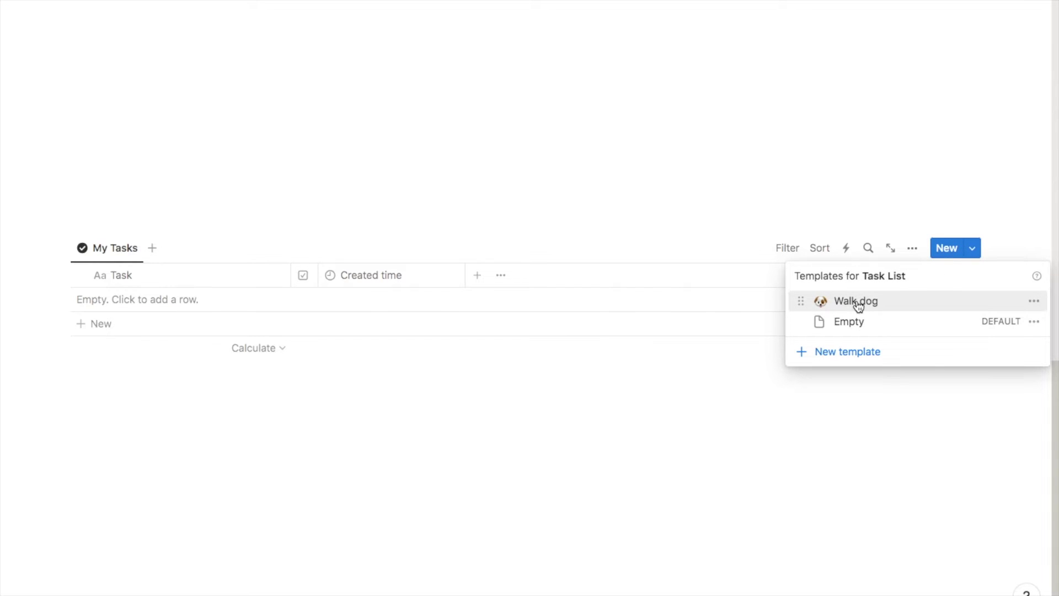
{"action": "left_click", "coordinate": [1035, 302]}
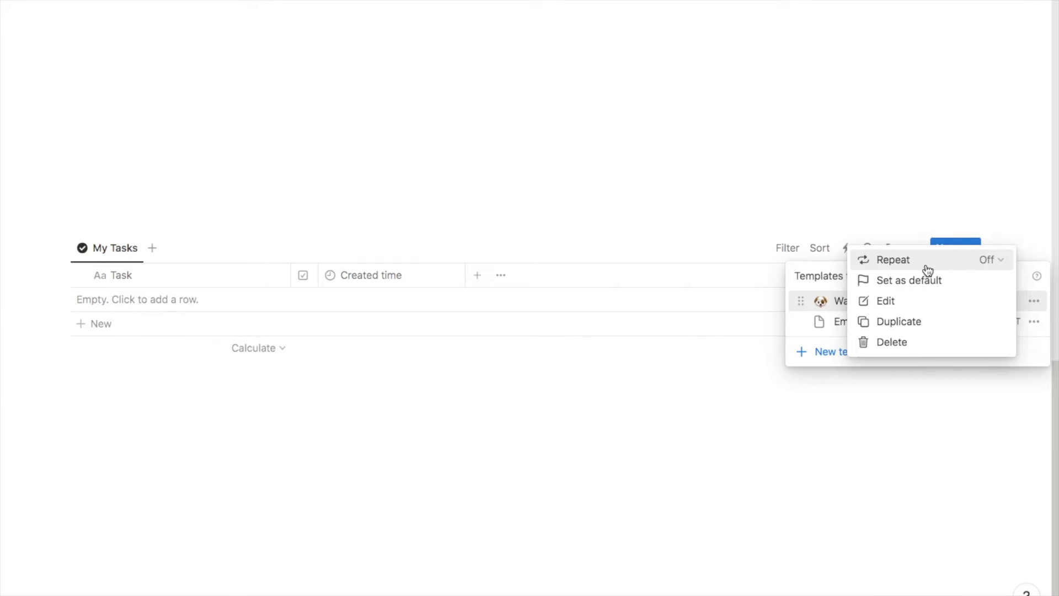
{"action": "left_click", "coordinate": [928, 264]}
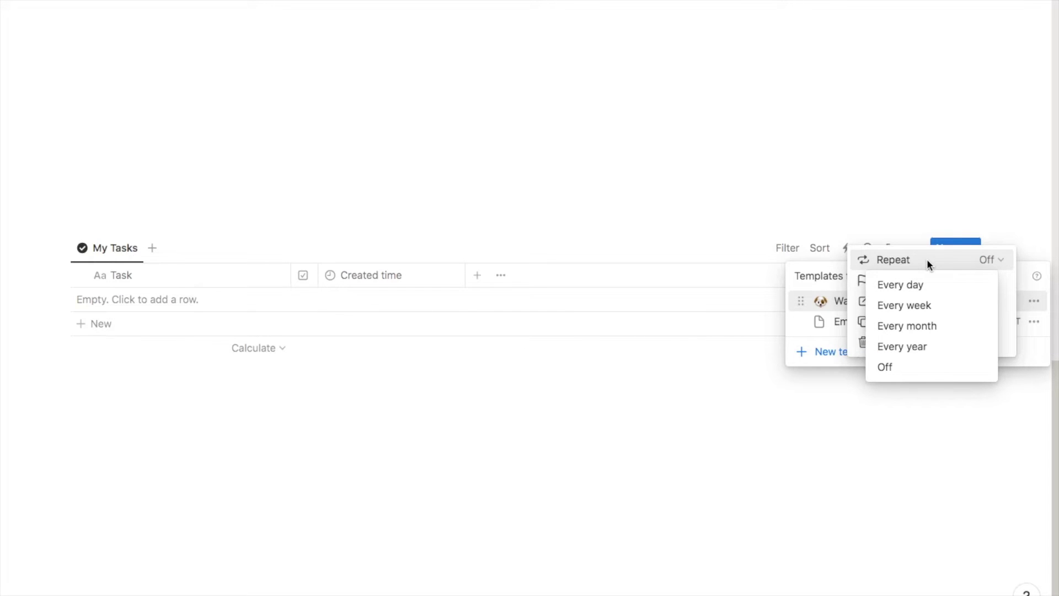
{"action": "left_click", "coordinate": [913, 287]}
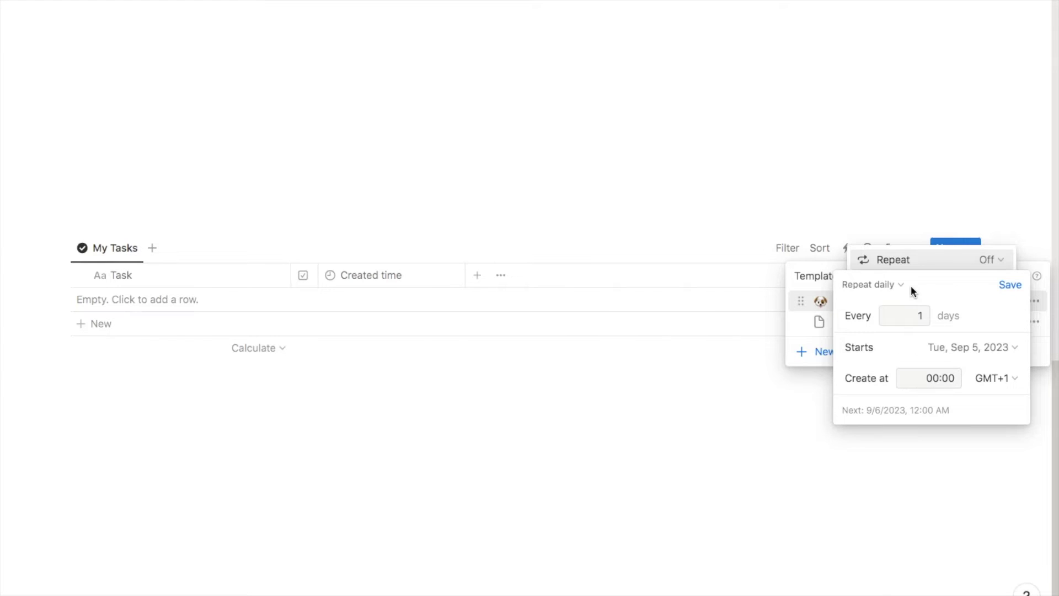
Keep the interval at every 1 day and confirm the Sep 5, 2023 start date.
{"action": "left_click", "coordinate": [916, 317]}
{"action": "type", "text": "2"}
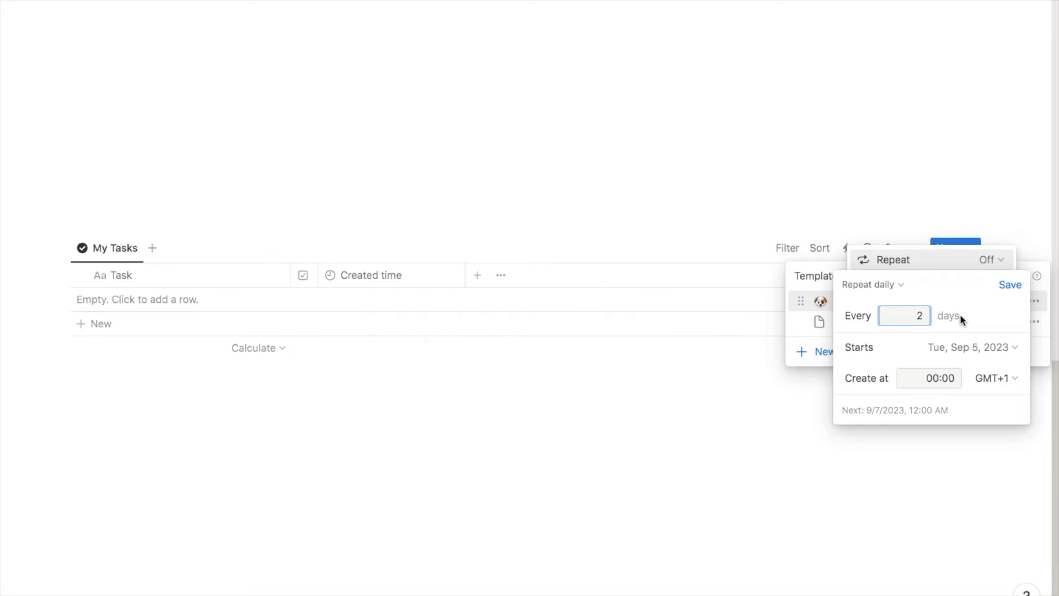
{"action": "key", "text": "BackSpace"}
{"action": "type", "text": "1"}
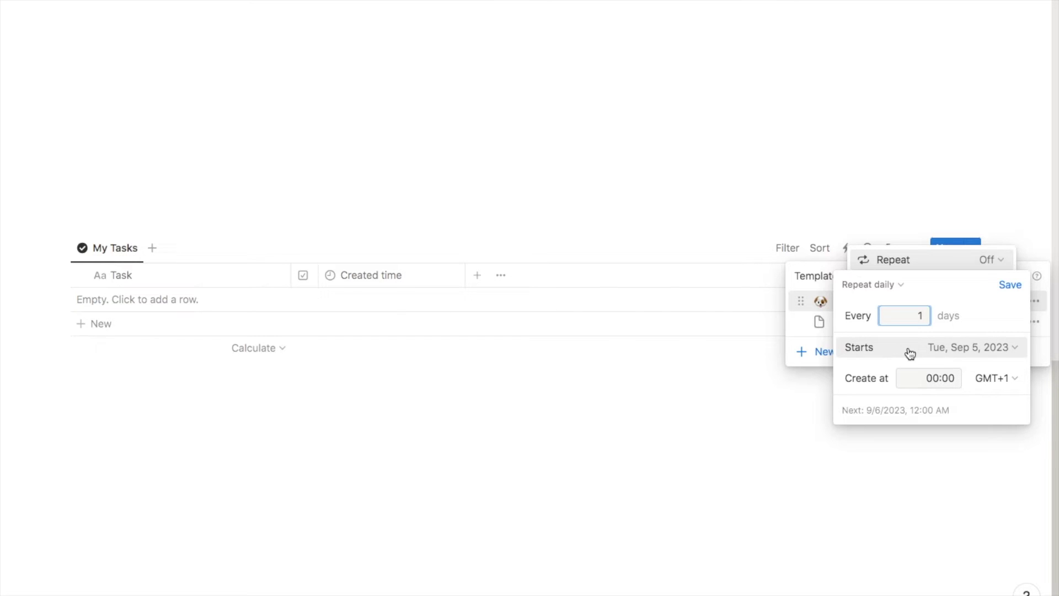
{"action": "left_click", "coordinate": [971, 352]}
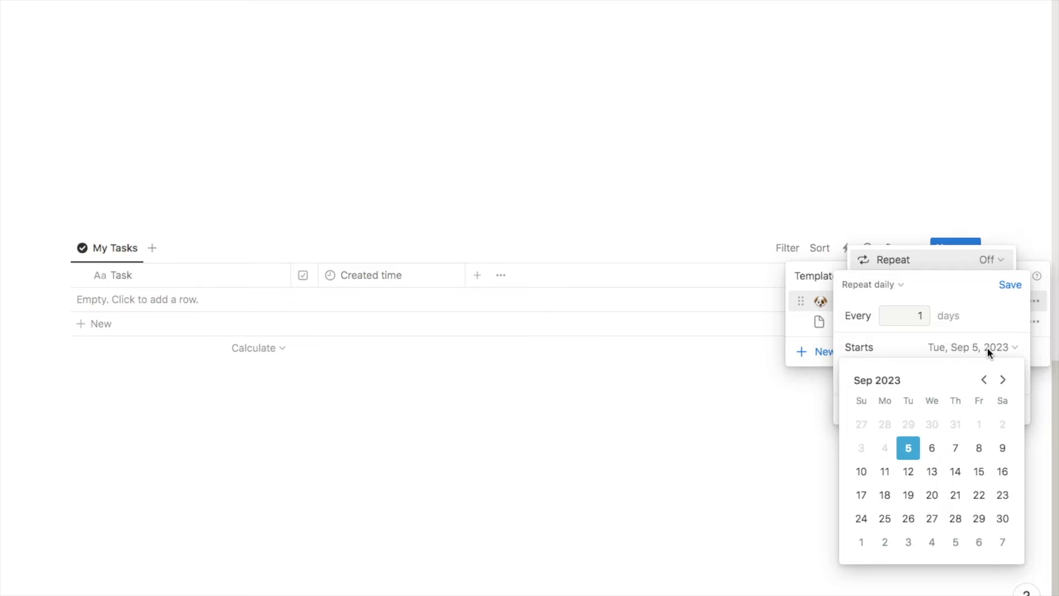
{"action": "left_click", "coordinate": [986, 329]}
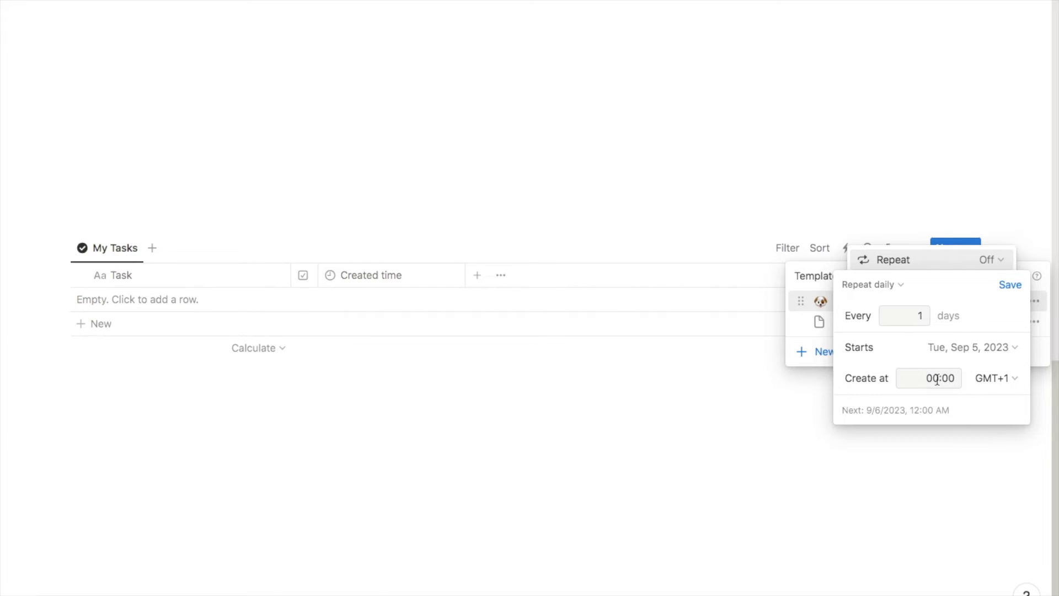
Leave the timezone unchanged, set the daily creation time to 11:32, and save the repeat.
{"action": "left_click", "coordinate": [997, 384]}
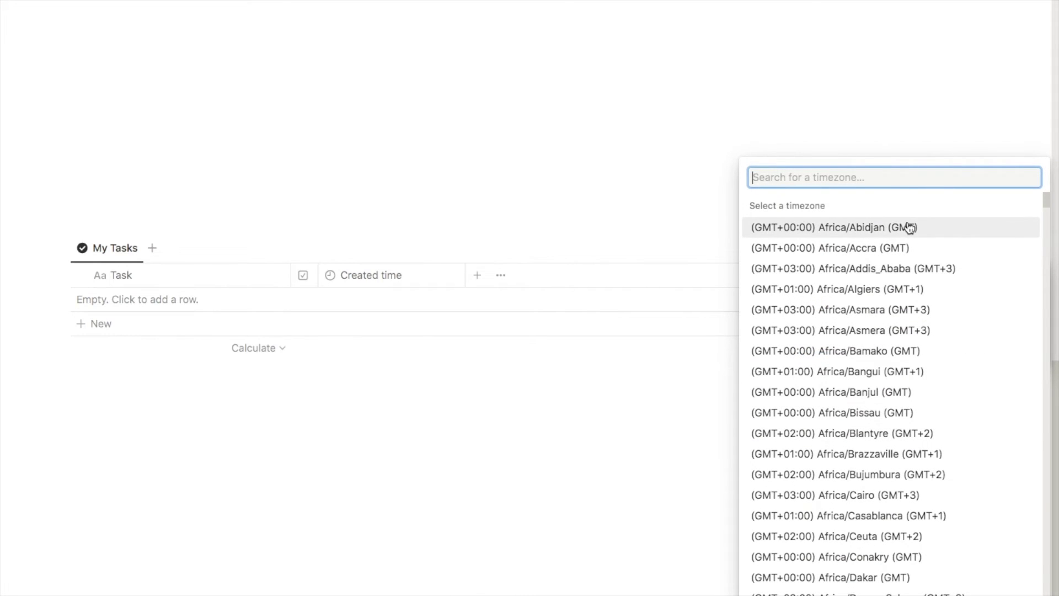
{"action": "left_click", "coordinate": [897, 136]}
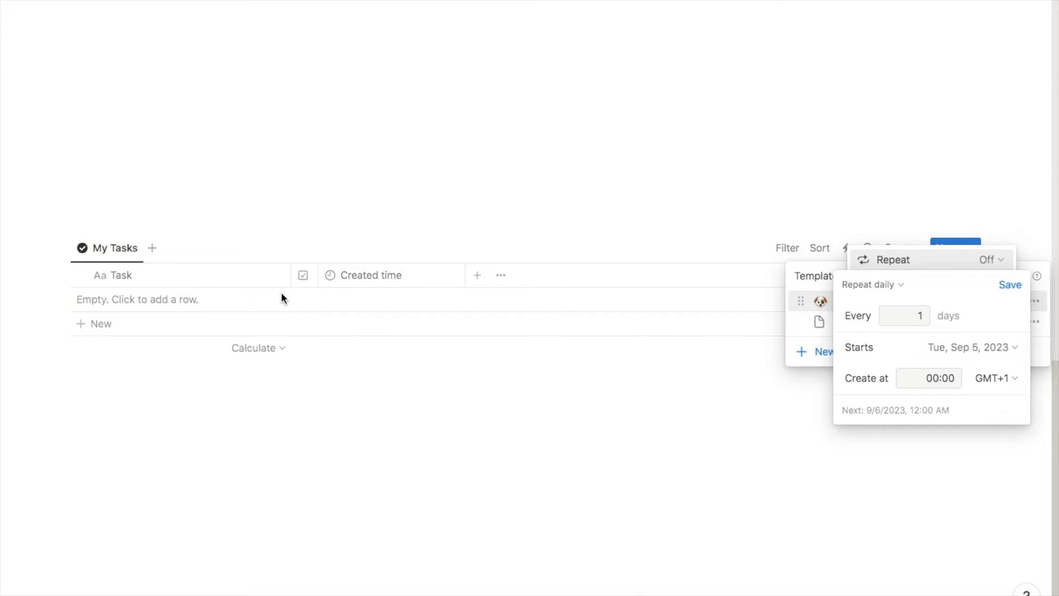
{"action": "left_click", "coordinate": [954, 380]}
{"action": "key", "text": "BackSpace"}
{"action": "key", "text": "BackSpace"}
{"action": "key", "text": "BackSpace"}
{"action": "key", "text": "BackSpace"}
{"action": "type", "text": "11:31"}
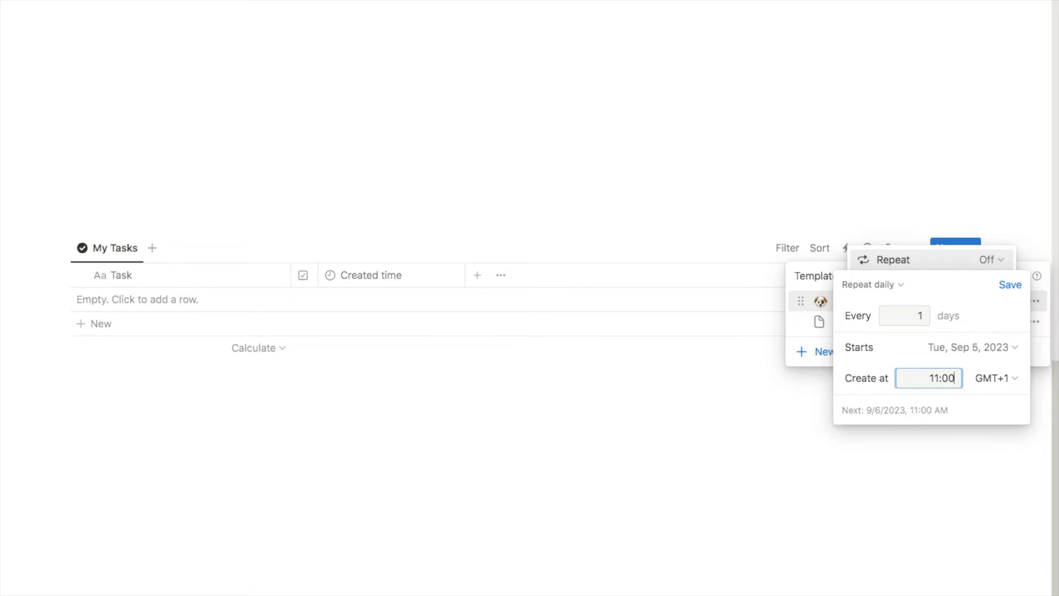
{"action": "left_click", "coordinate": [1010, 285]}
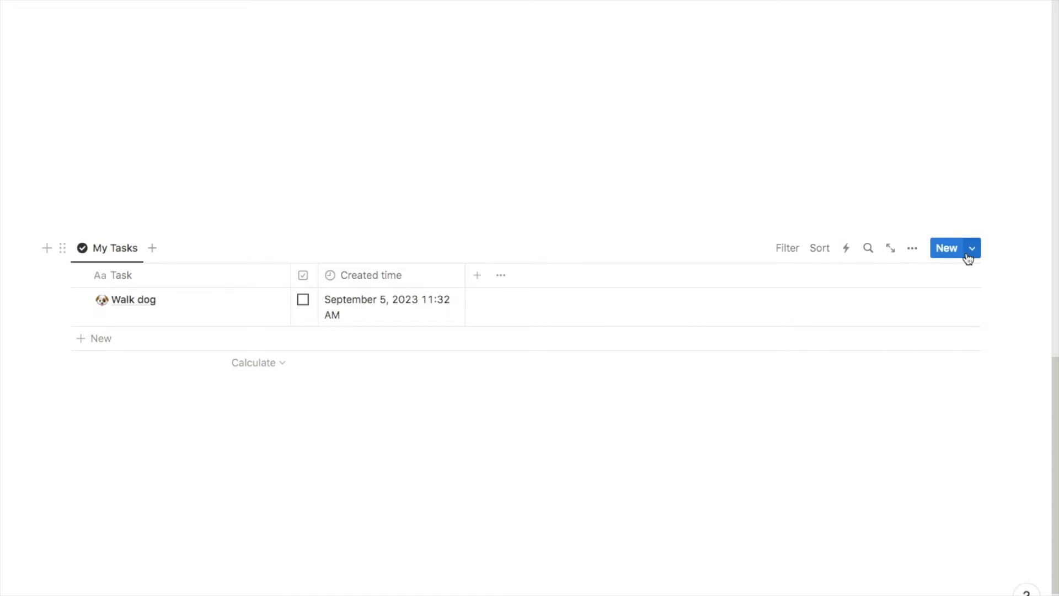
{"action": "left_click", "coordinate": [973, 251]}
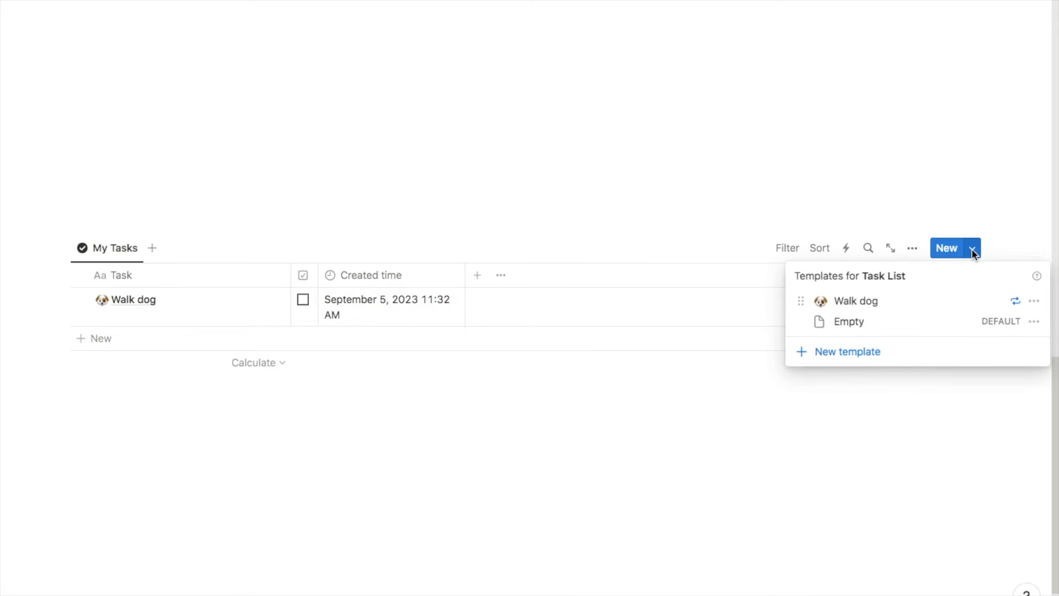
Create a 'Daily Work Meeting' template with a briefcase icon.
{"action": "left_click", "coordinate": [846, 357]}
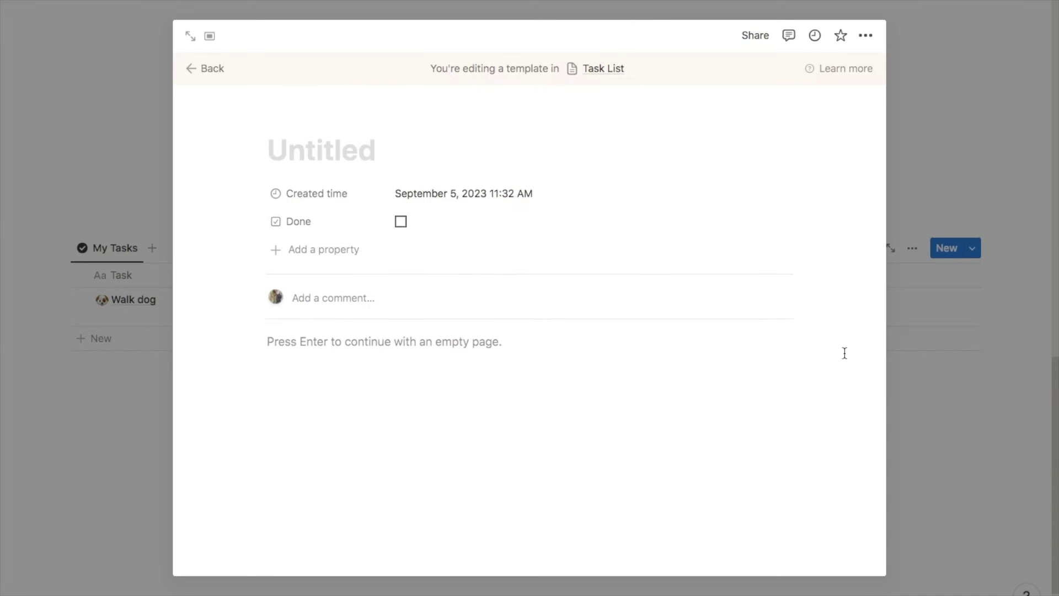
{"action": "type", "text": "Daily Work Meeting"}
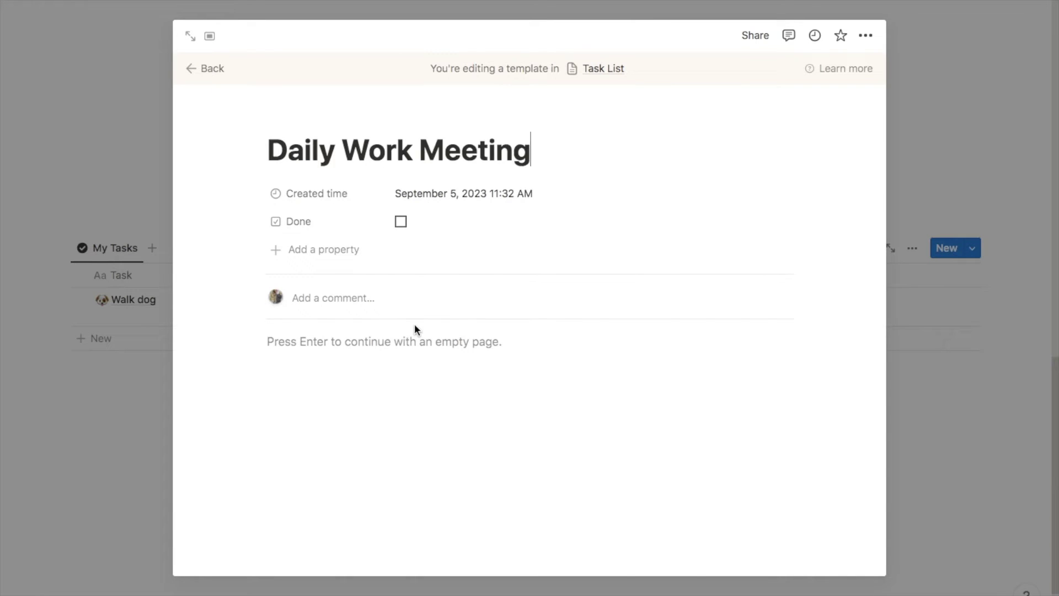
{"action": "left_click", "coordinate": [293, 124]}
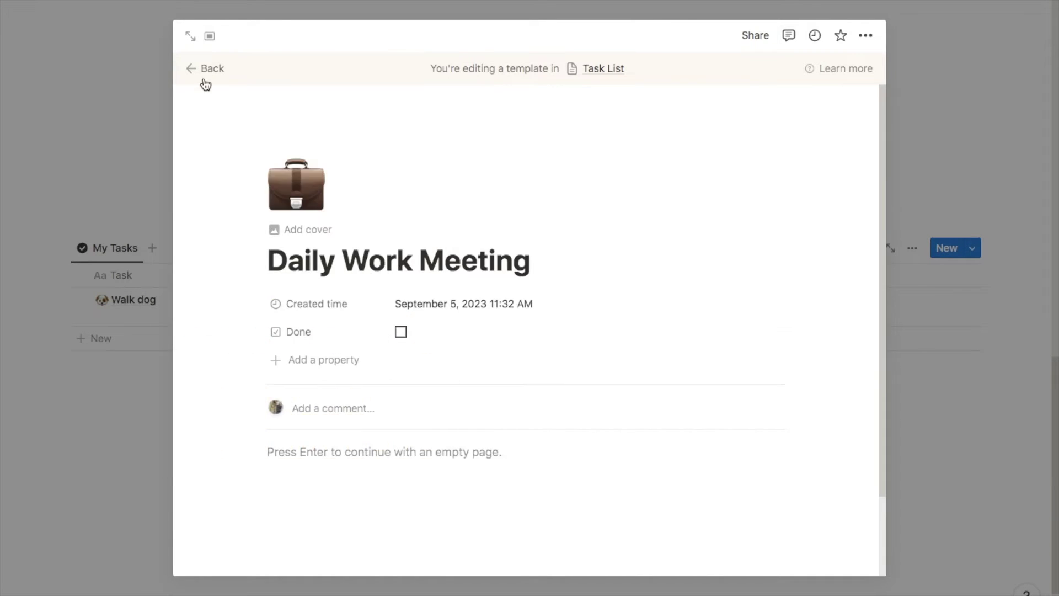
{"action": "left_click", "coordinate": [204, 68]}
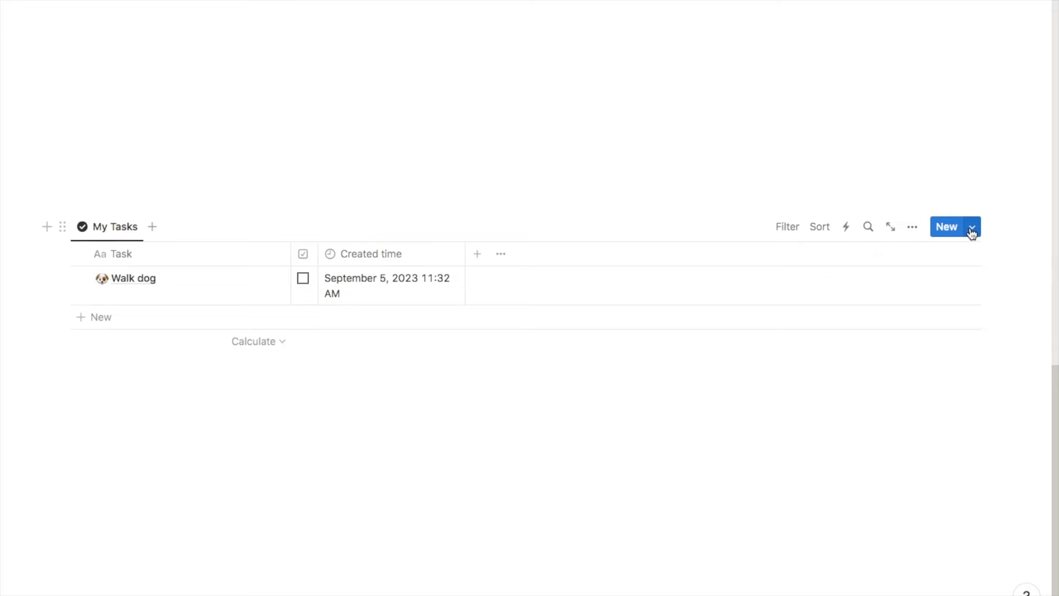
Make Daily Work Meeting repeat weekly, Monday through Friday, and save.
{"action": "left_click", "coordinate": [972, 228]}
{"action": "left_click", "coordinate": [1034, 299]}
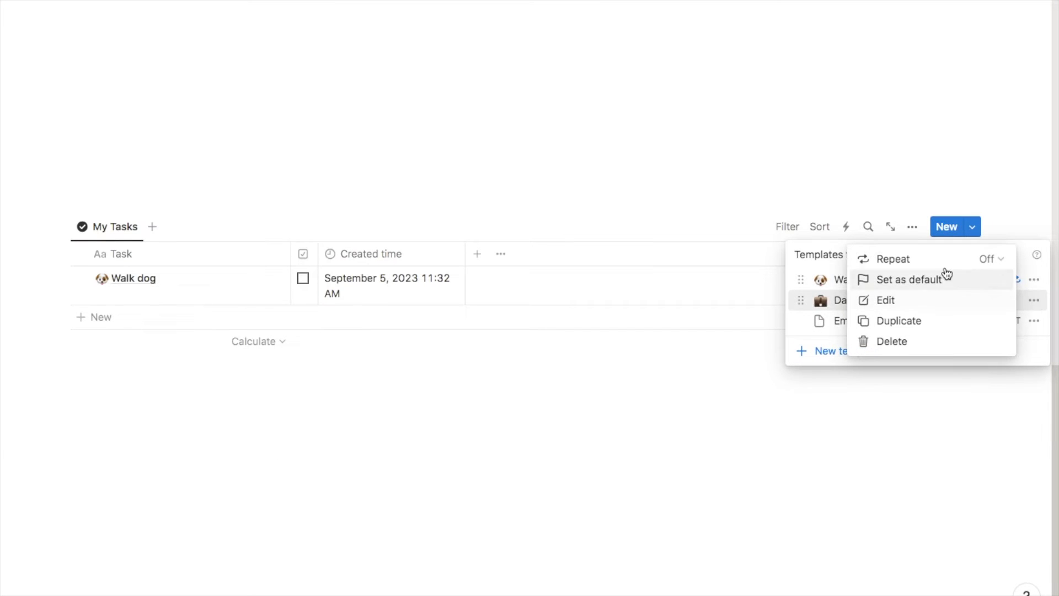
{"action": "left_click", "coordinate": [905, 260]}
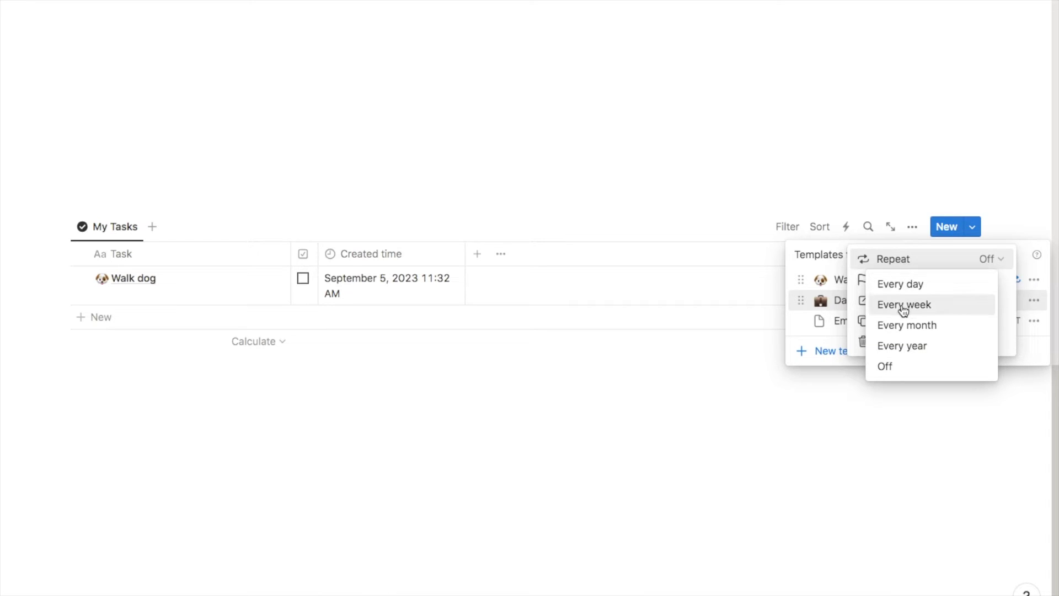
{"action": "left_click", "coordinate": [923, 306]}
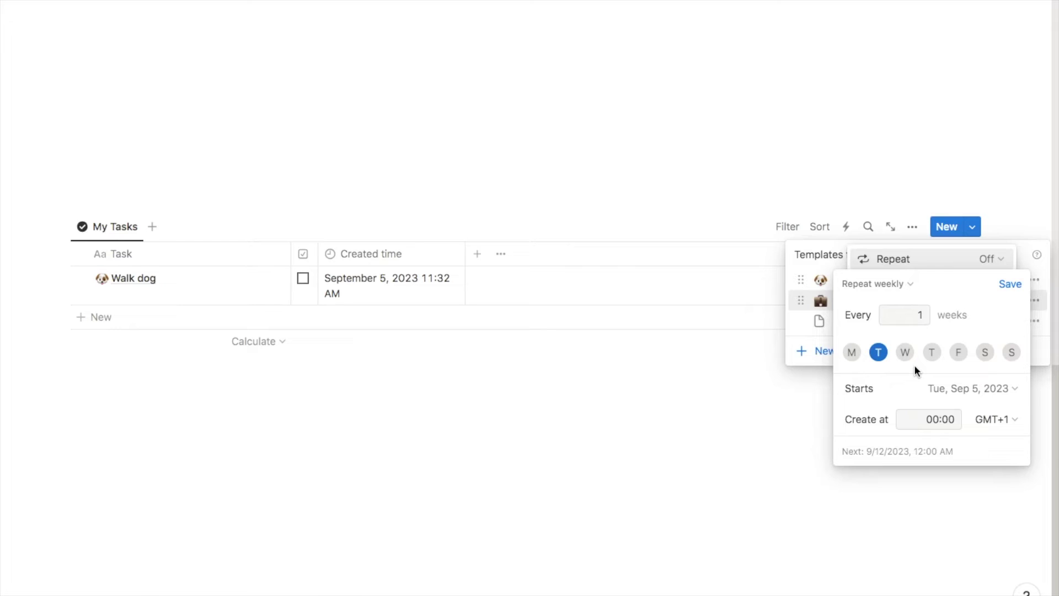
{"action": "left_click", "coordinate": [855, 357]}
{"action": "left_click", "coordinate": [905, 354]}
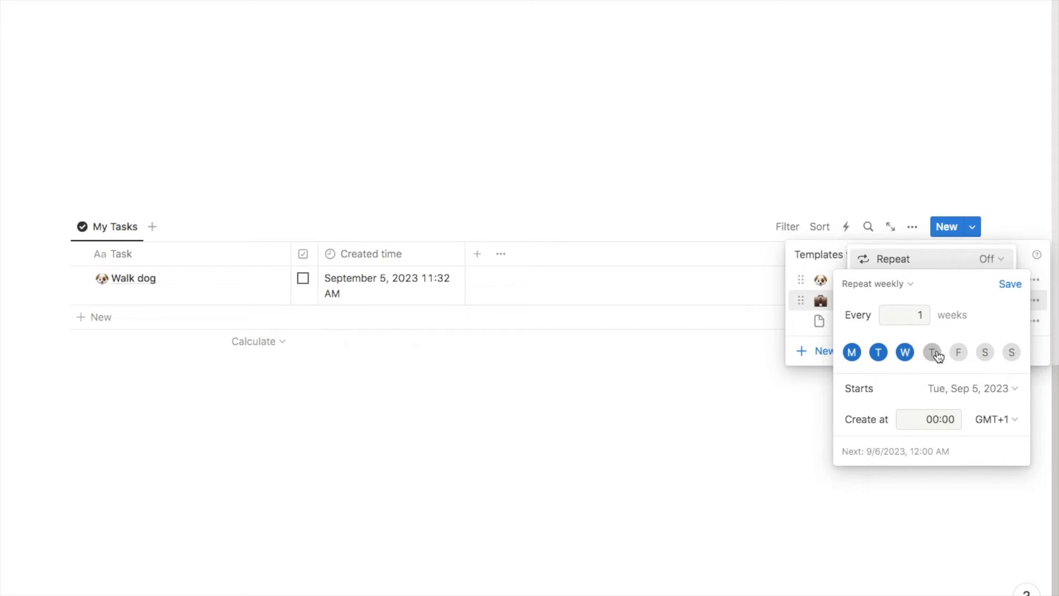
{"action": "left_click", "coordinate": [959, 353]}
{"action": "left_click", "coordinate": [1010, 285]}
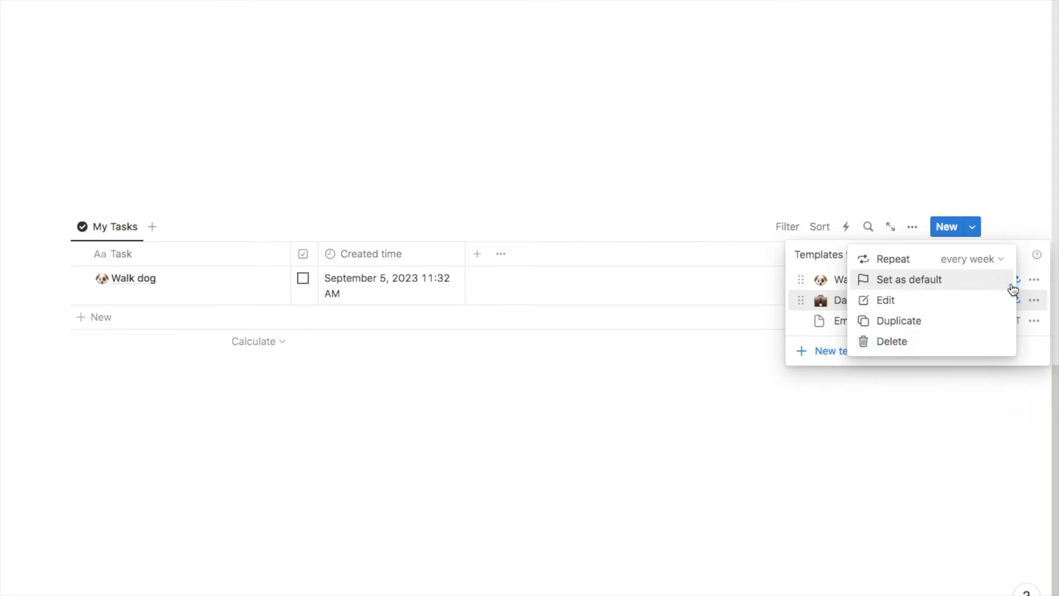
{"action": "left_click", "coordinate": [854, 424]}
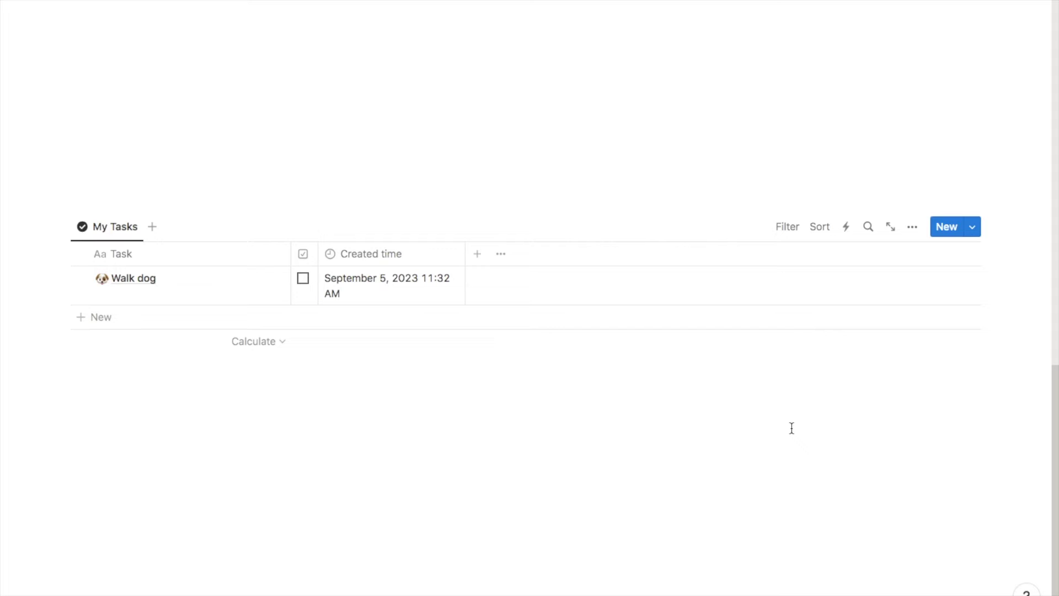
Create a 'Get car cleaned' template with a red car icon.
{"action": "left_click", "coordinate": [973, 227]}
{"action": "left_click", "coordinate": [843, 358]}
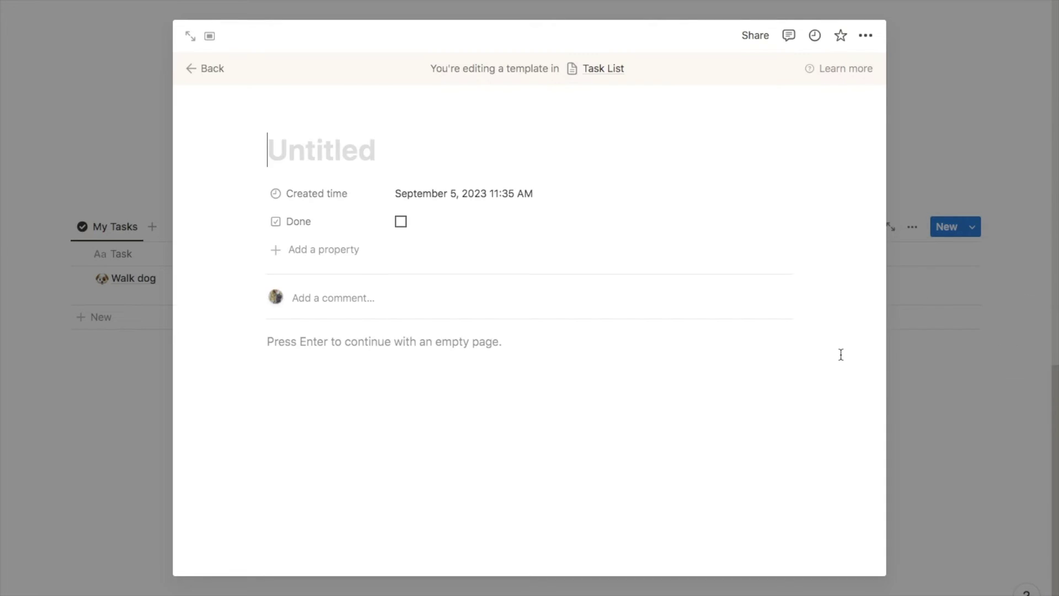
{"action": "type", "text": "Get car cleaned"}
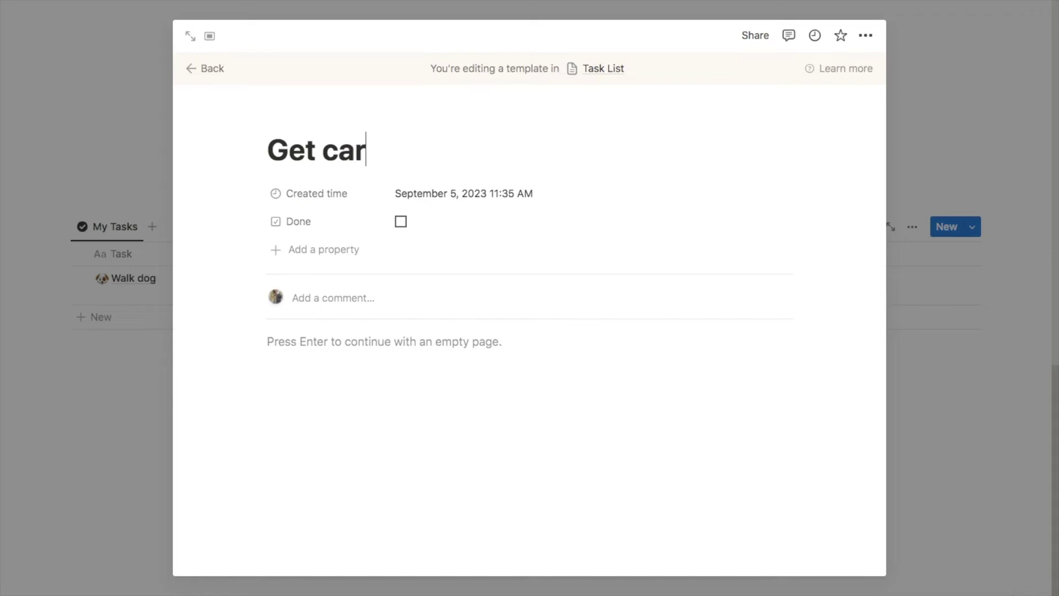
{"action": "left_click", "coordinate": [296, 117]}
{"action": "left_click", "coordinate": [284, 166]}
{"action": "left_click", "coordinate": [168, 317]}
{"action": "key", "text": "Escape"}
Make Get car cleaned repeat every 2 weeks on Fridays only, and save.
{"action": "left_click", "coordinate": [972, 167]}
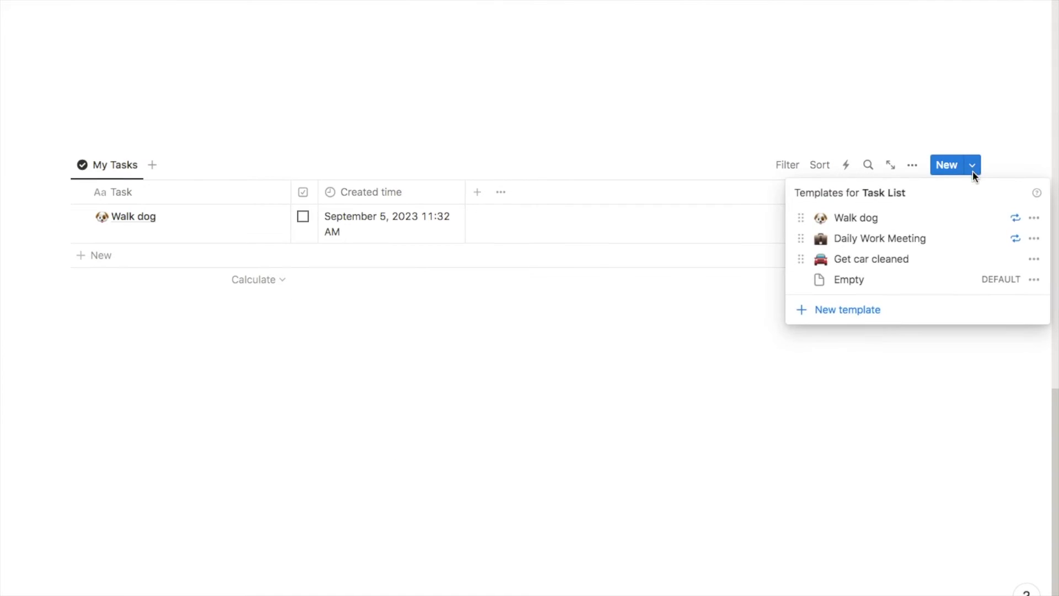
{"action": "left_click", "coordinate": [1035, 260]}
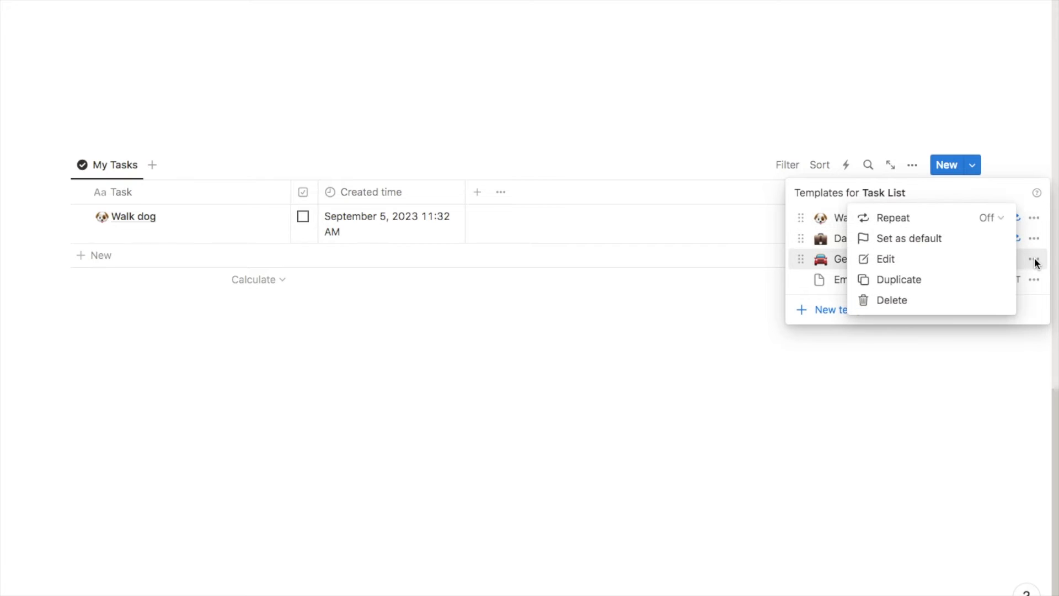
{"action": "left_click", "coordinate": [918, 215]}
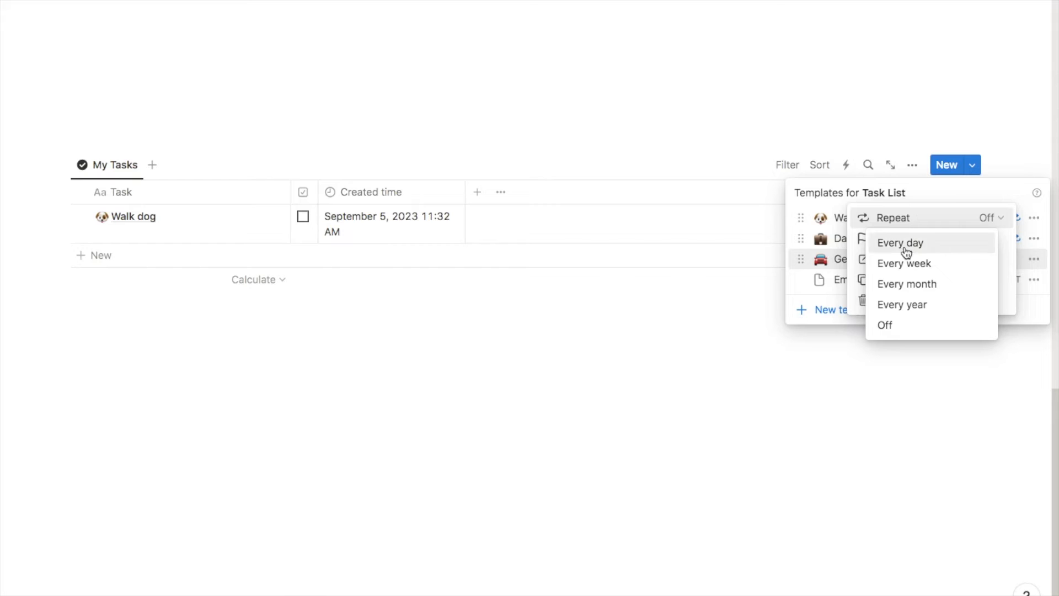
{"action": "left_click", "coordinate": [910, 263]}
{"action": "left_click", "coordinate": [912, 273]}
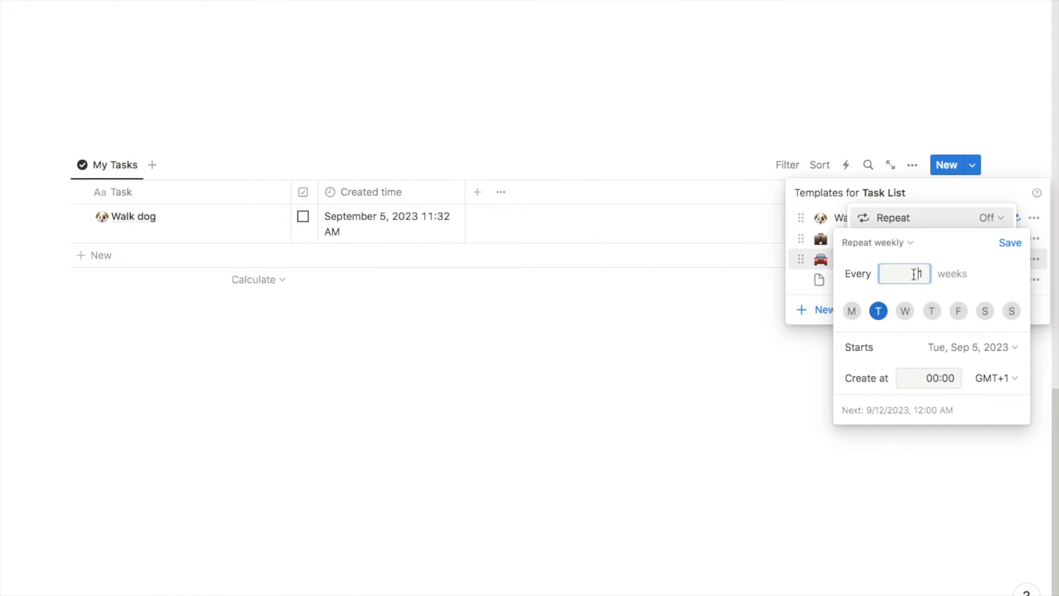
{"action": "type", "text": "2"}
{"action": "left_click", "coordinate": [960, 314]}
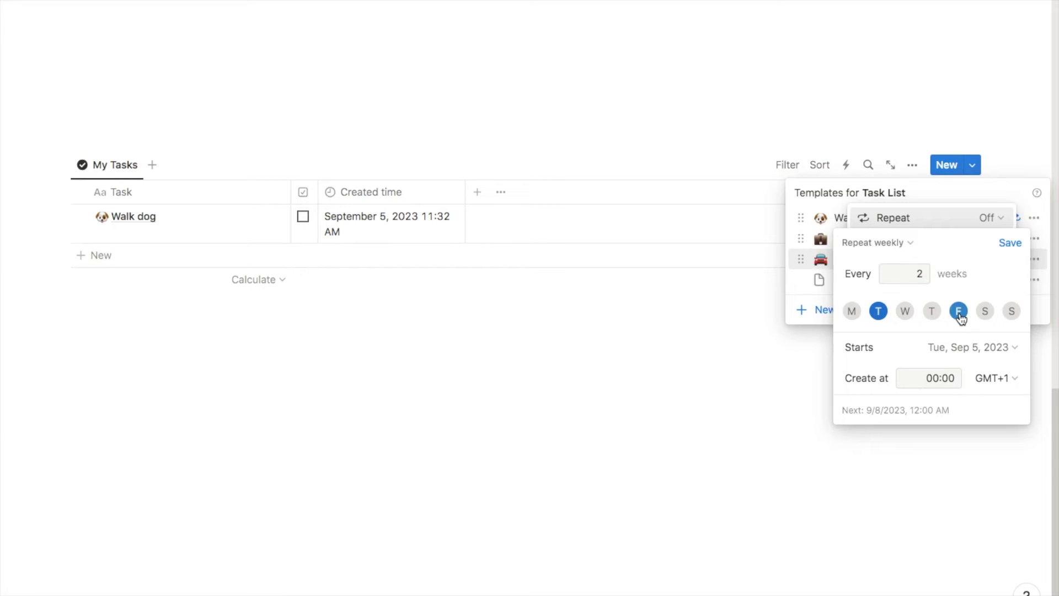
{"action": "left_click", "coordinate": [877, 314]}
{"action": "left_click", "coordinate": [1010, 242]}
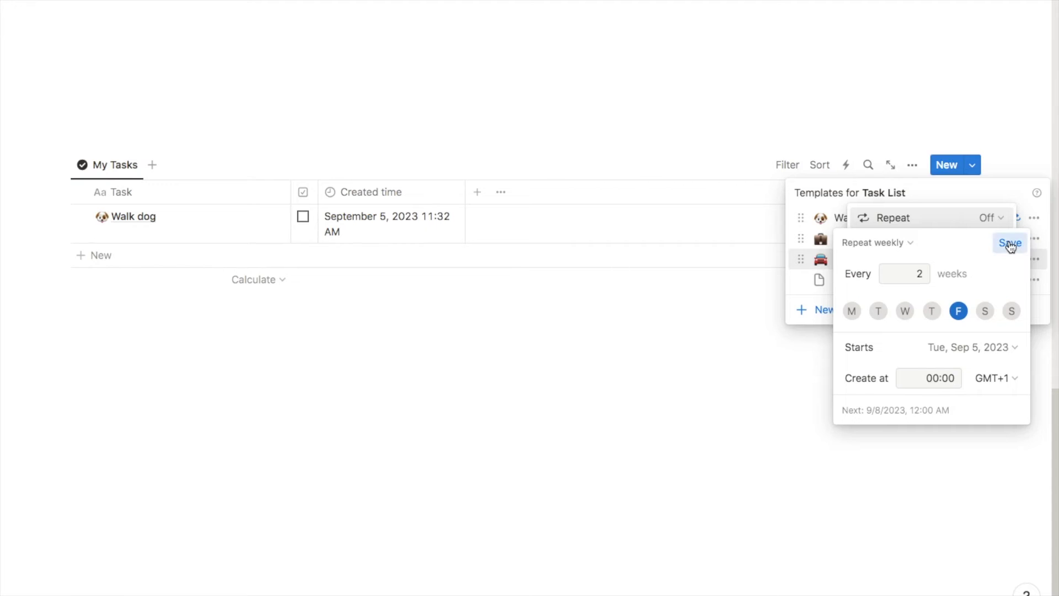
Try a monthly repeat for Get car cleaned, changing the interval to 9.
{"action": "left_click", "coordinate": [972, 167]}
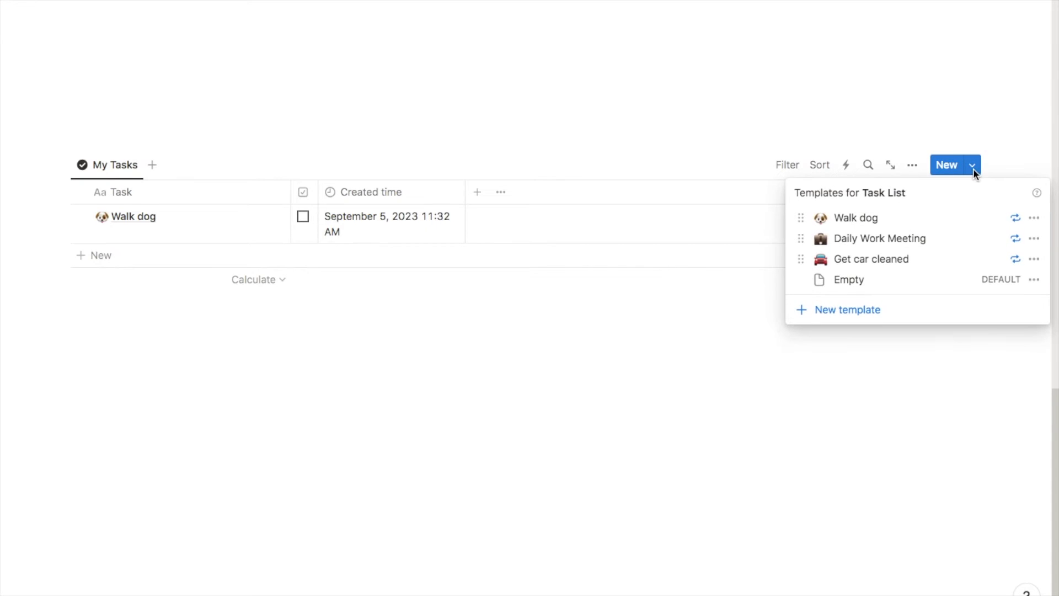
{"action": "left_click", "coordinate": [1035, 261]}
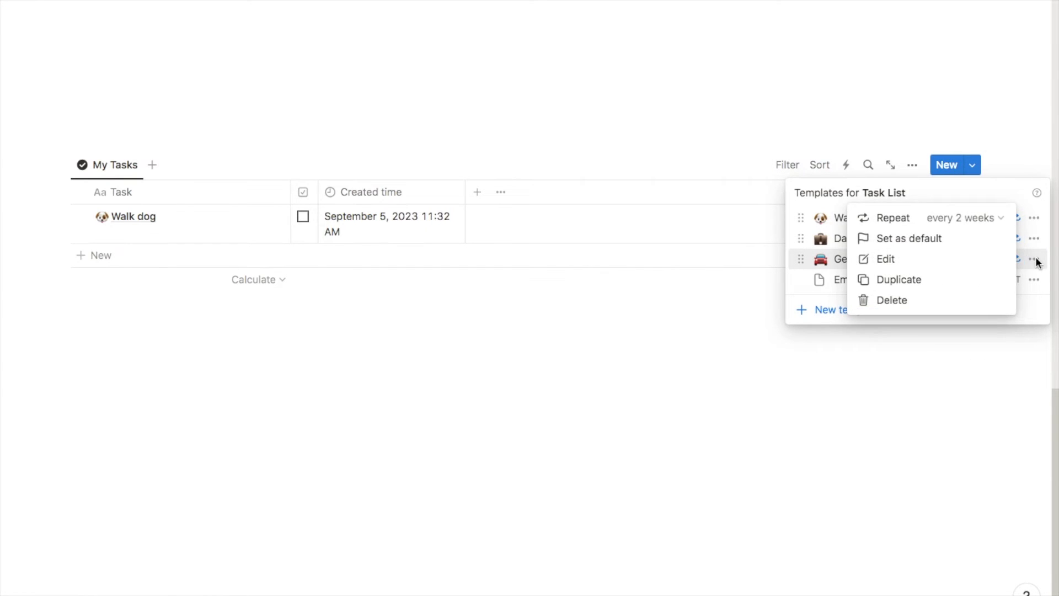
{"action": "left_click", "coordinate": [902, 218]}
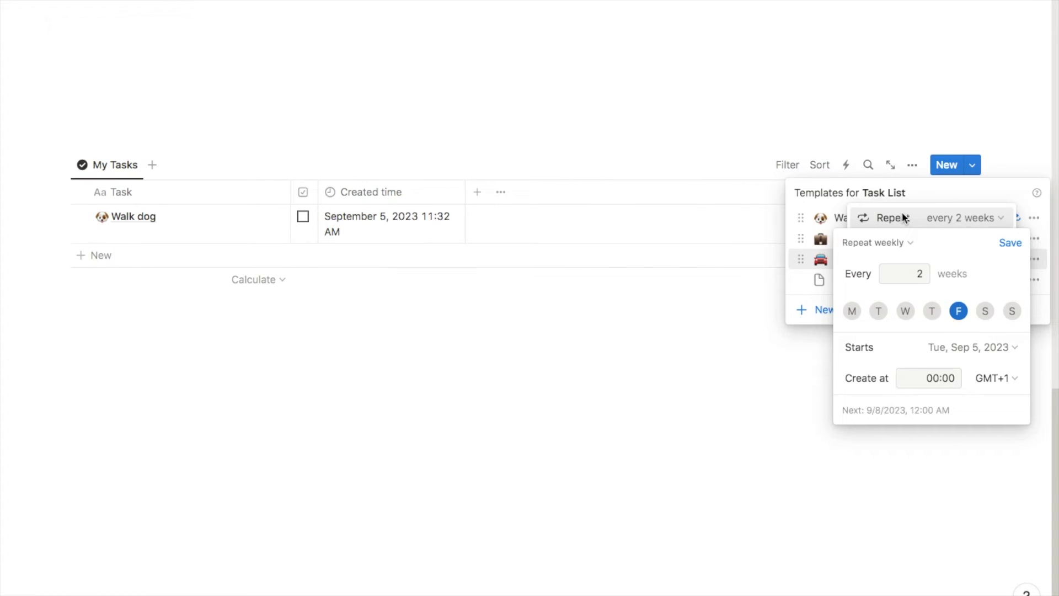
{"action": "left_click", "coordinate": [889, 242]}
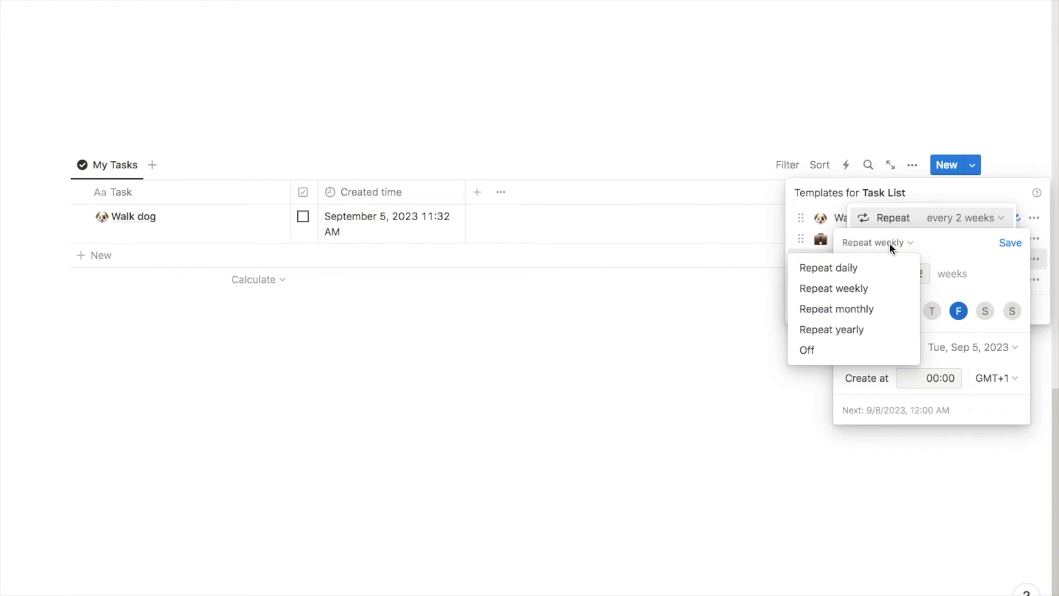
{"action": "left_click", "coordinate": [858, 312]}
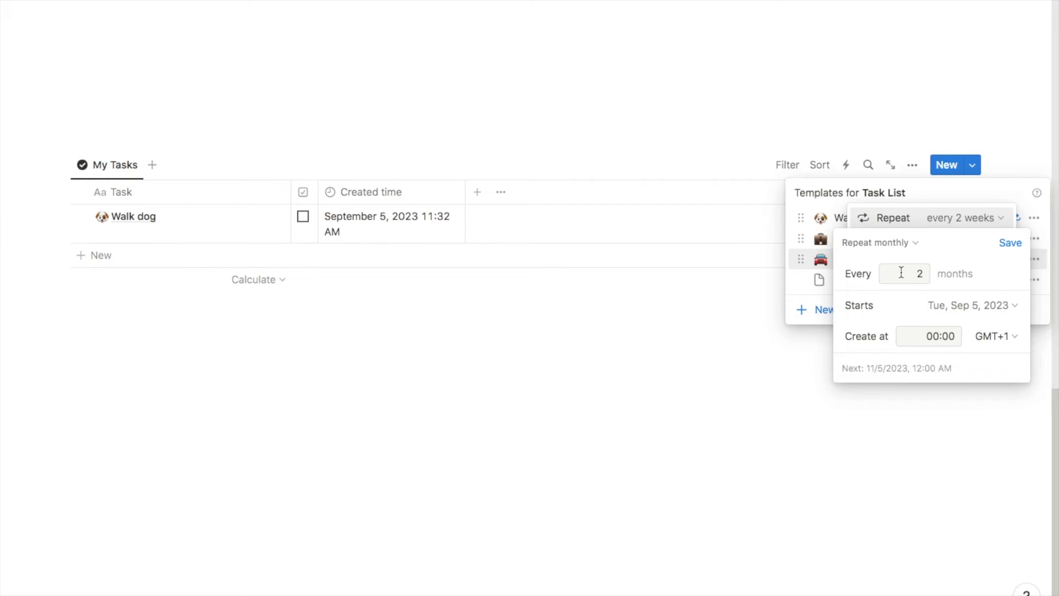
{"action": "left_click", "coordinate": [920, 276]}
{"action": "key", "text": "BackSpace"}
{"action": "type", "text": "6"}
{"action": "key", "text": "BackSpace"}
{"action": "type", "text": "9"}
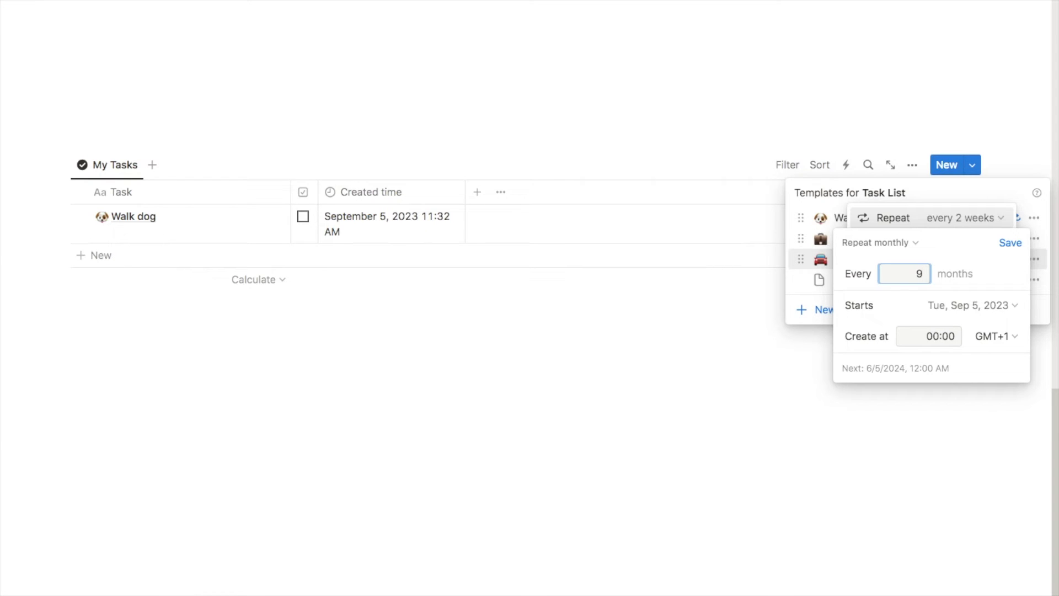
Switch the repeat to yearly every 1 year, then to daily with 65 in the day interval.
{"action": "left_click", "coordinate": [893, 243]}
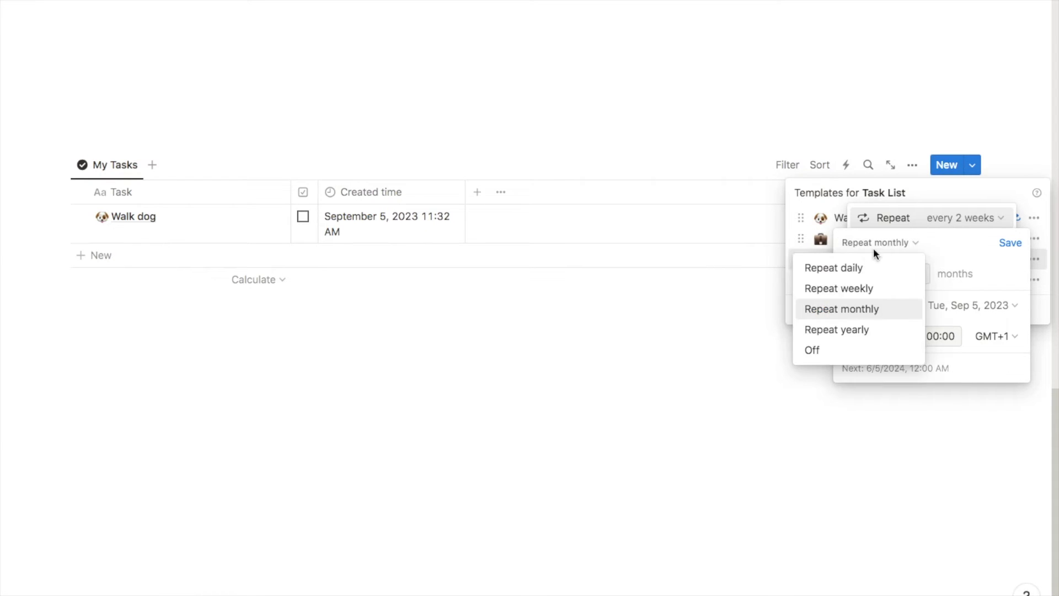
{"action": "left_click", "coordinate": [850, 331]}
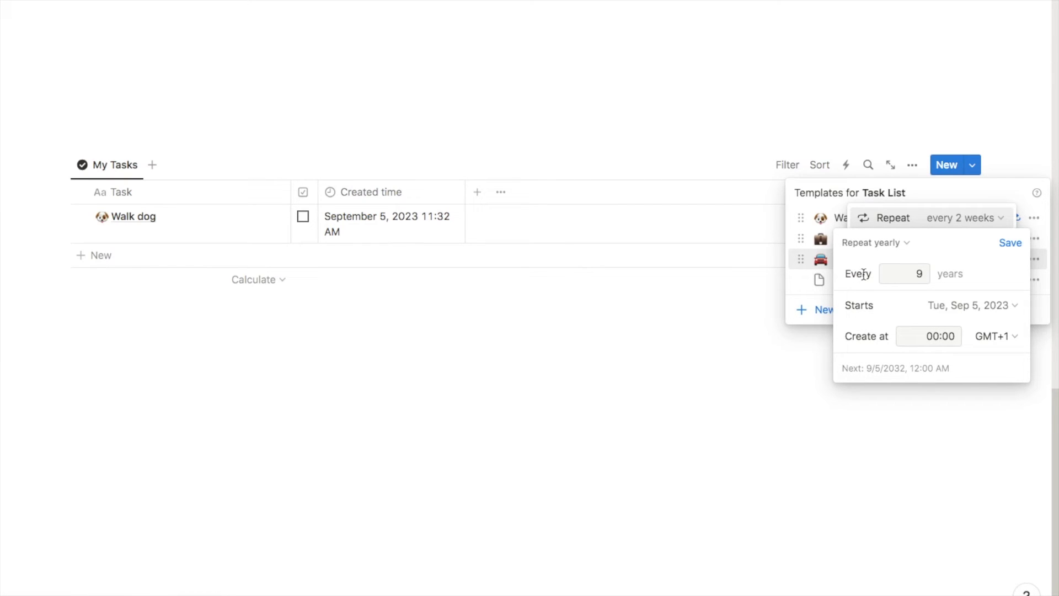
{"action": "left_click", "coordinate": [921, 275]}
{"action": "key", "text": "BackSpace"}
{"action": "type", "text": "1"}
{"action": "left_click", "coordinate": [885, 245]}
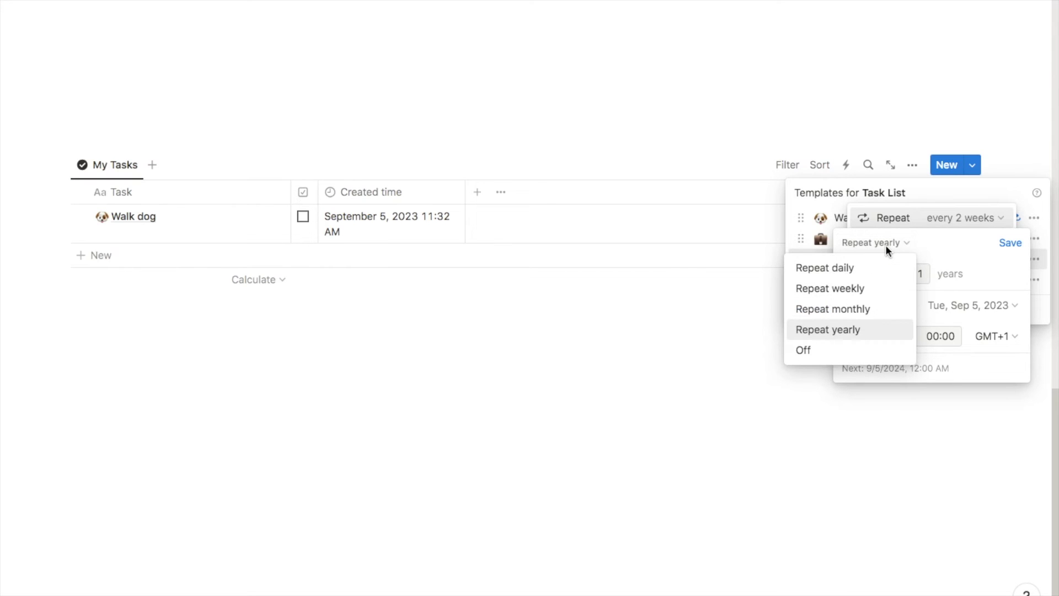
{"action": "left_click", "coordinate": [839, 269]}
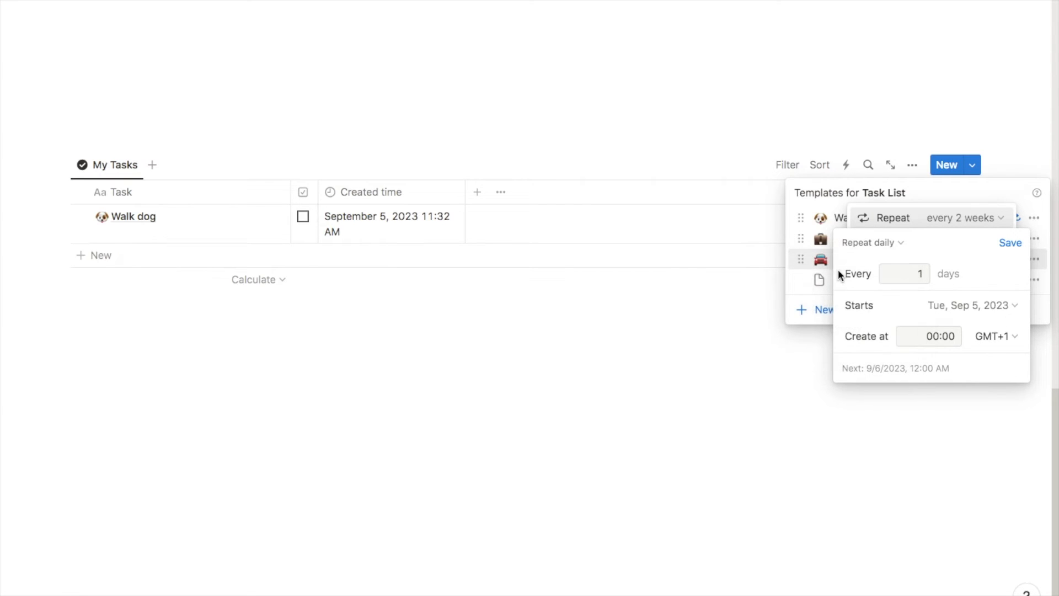
{"action": "left_click", "coordinate": [912, 273]}
{"action": "type", "text": "65"}
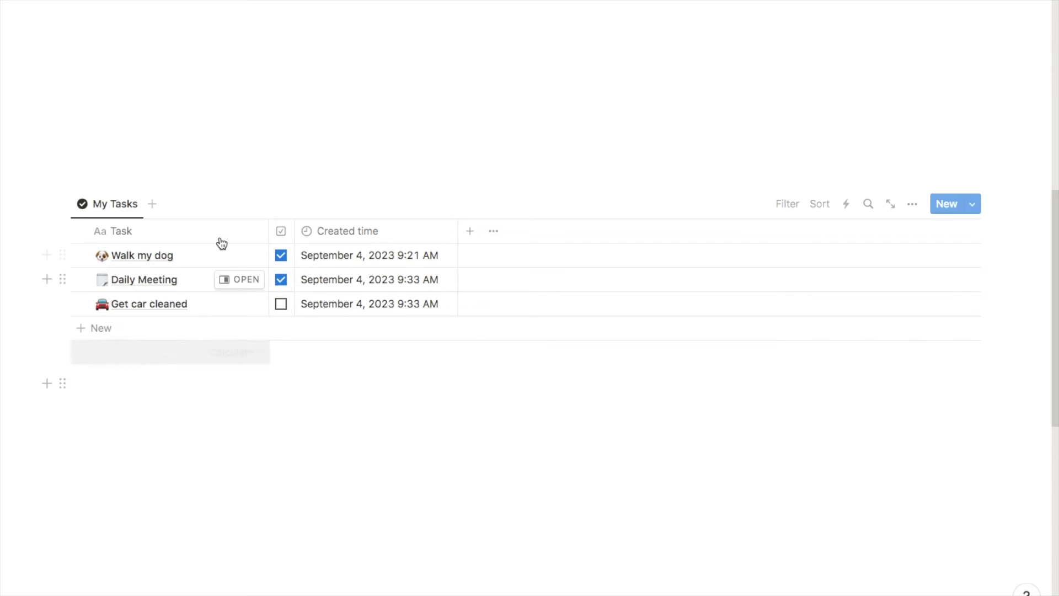
Duplicate the My Tasks view as 'Calendar' with a month calendar layout.
{"action": "left_click", "coordinate": [115, 205]}
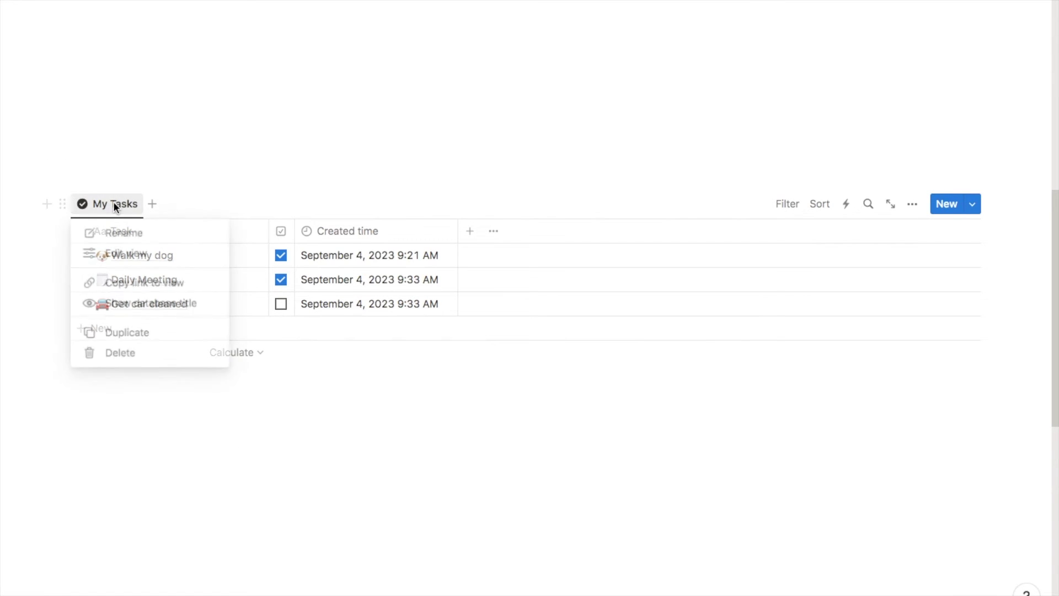
{"action": "left_click", "coordinate": [117, 335]}
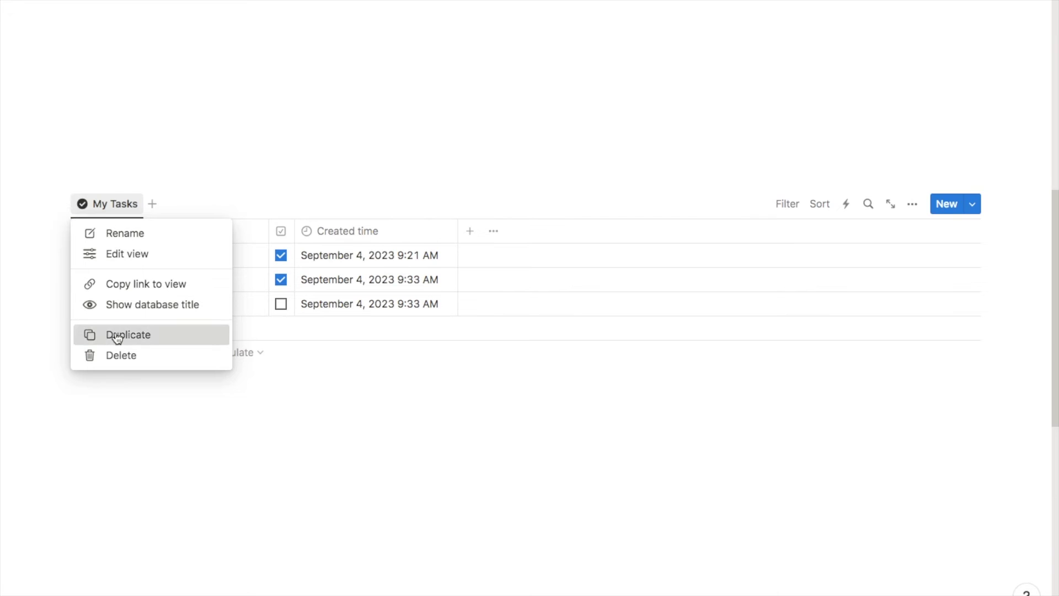
{"action": "type", "text": "Calendar"}
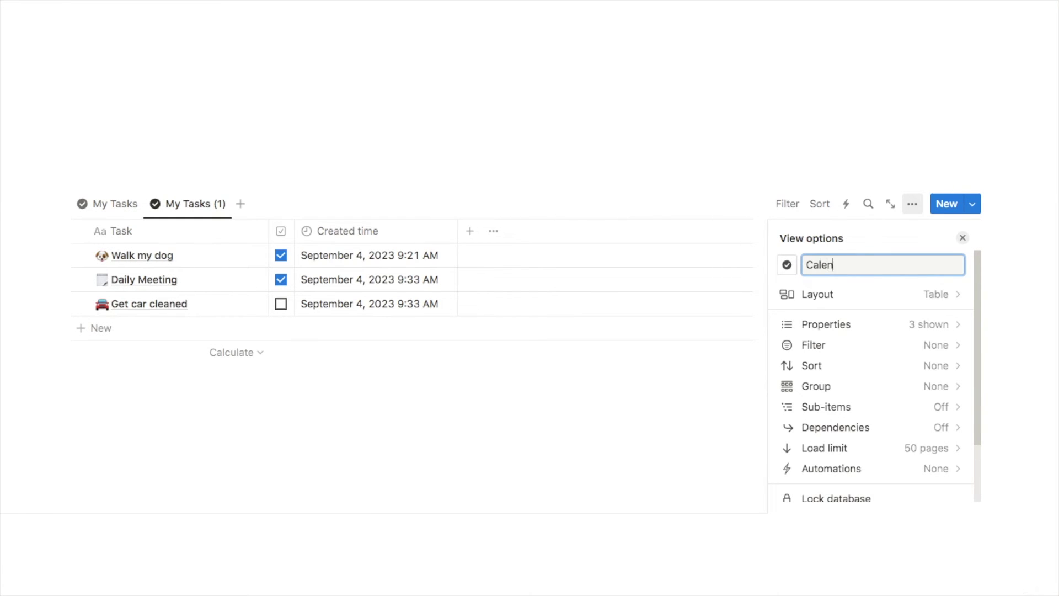
{"action": "left_click", "coordinate": [819, 292]}
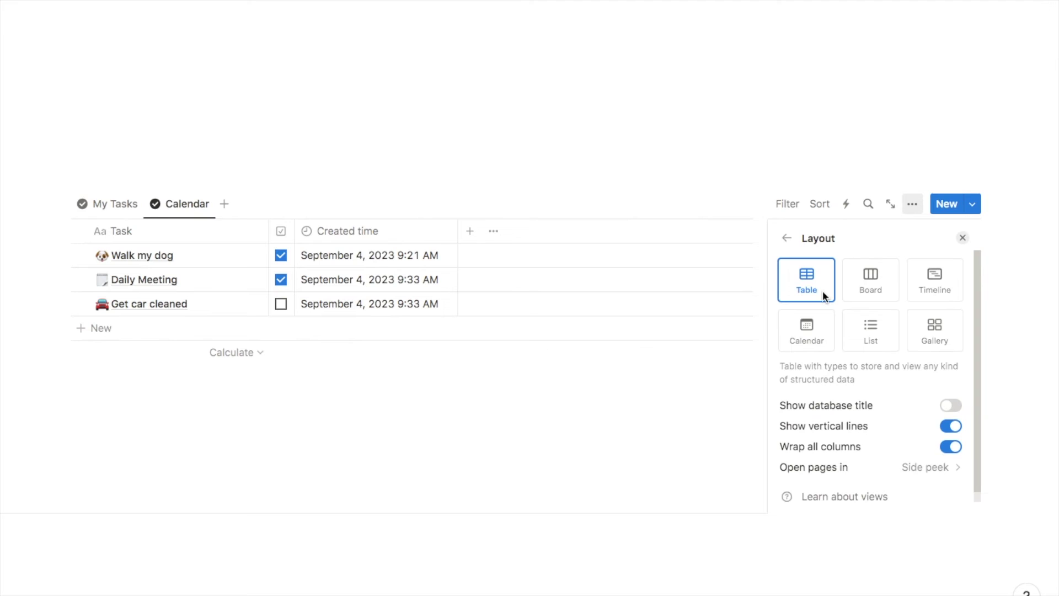
{"action": "left_click", "coordinate": [816, 341]}
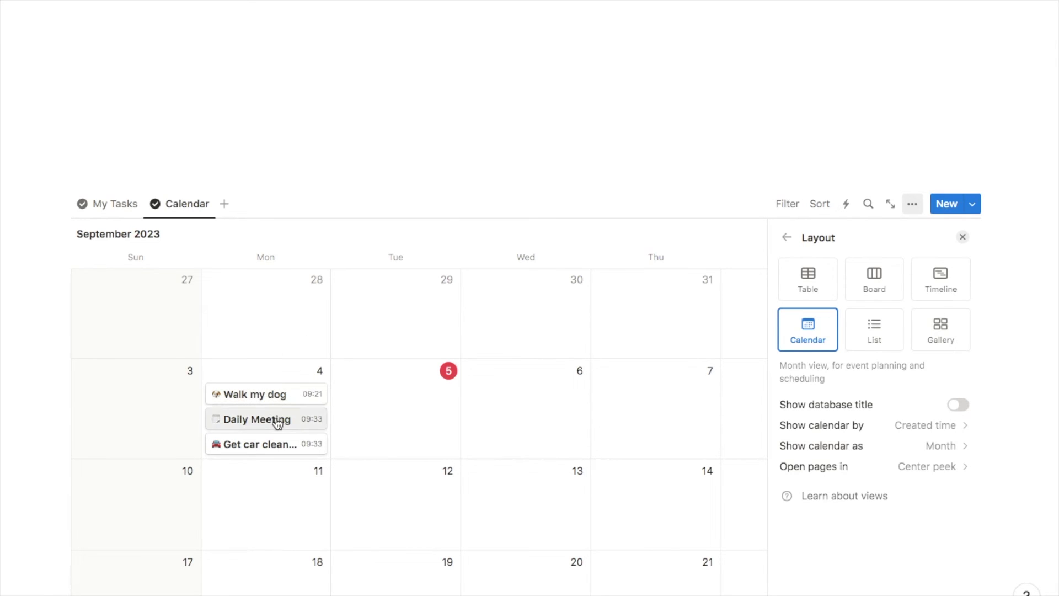
Show the Complete property on calendar cards and tick Get car cleaned and Daily Meeting.
{"action": "left_click", "coordinate": [781, 241]}
{"action": "left_click", "coordinate": [830, 330]}
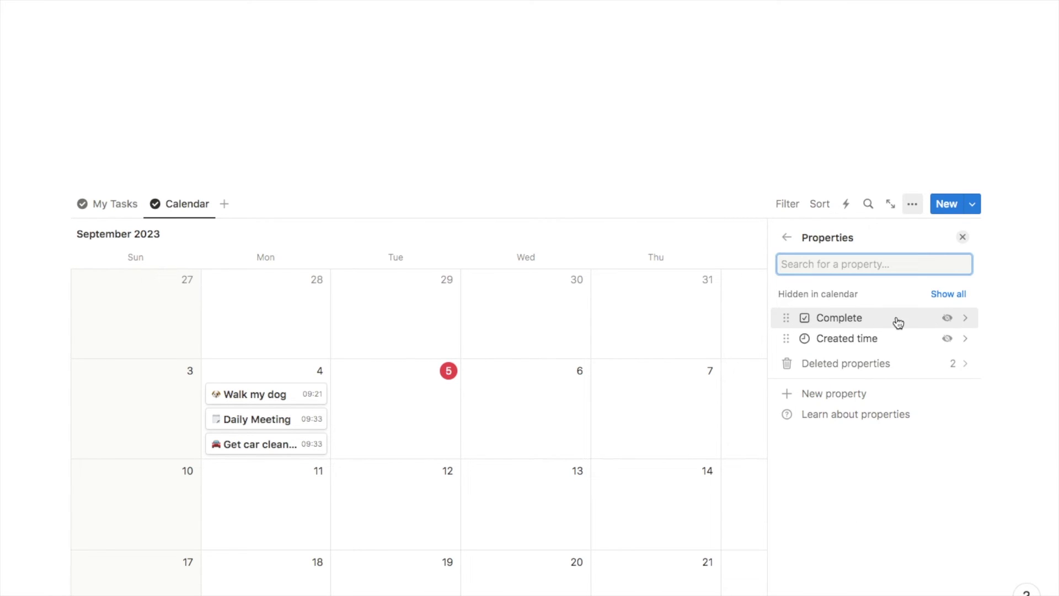
{"action": "left_click", "coordinate": [947, 318]}
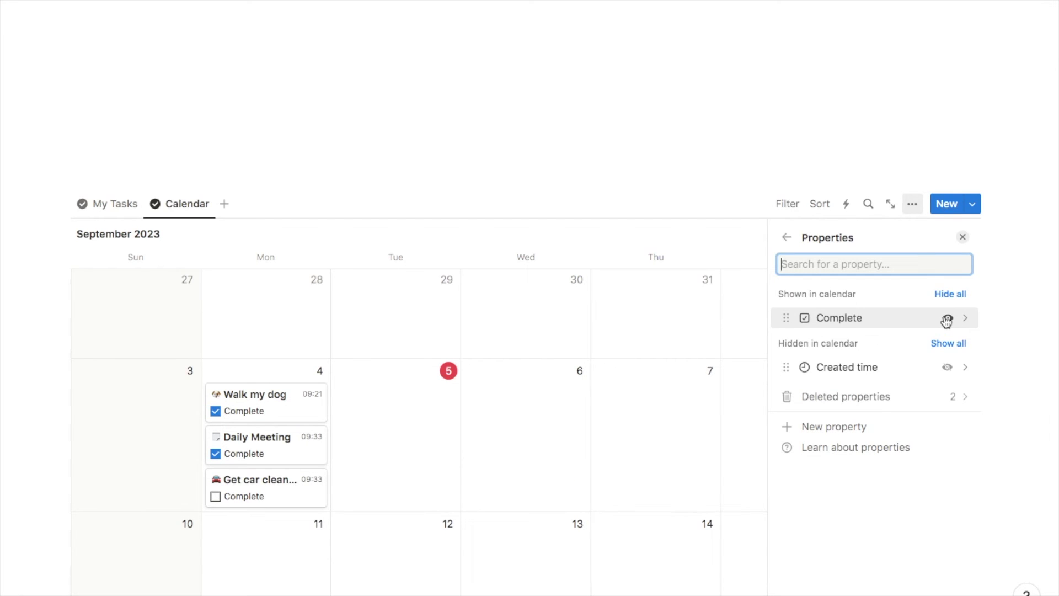
{"action": "left_click", "coordinate": [962, 237]}
{"action": "scroll", "coordinate": [482, 329], "scroll_direction": "down", "scroll_amount": 4}
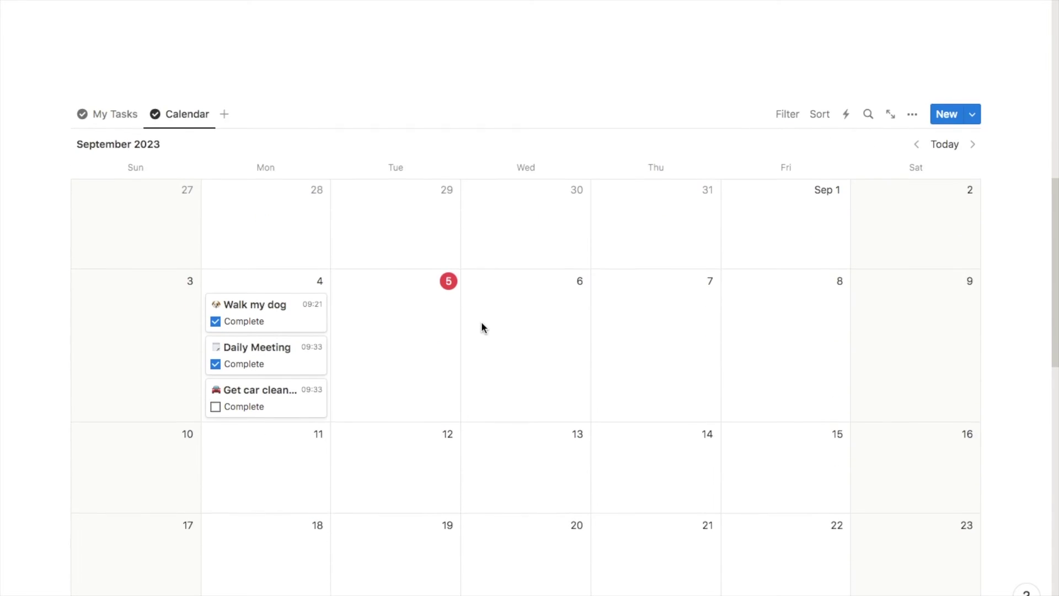
{"action": "left_click", "coordinate": [216, 301]}
{"action": "left_click", "coordinate": [218, 259]}
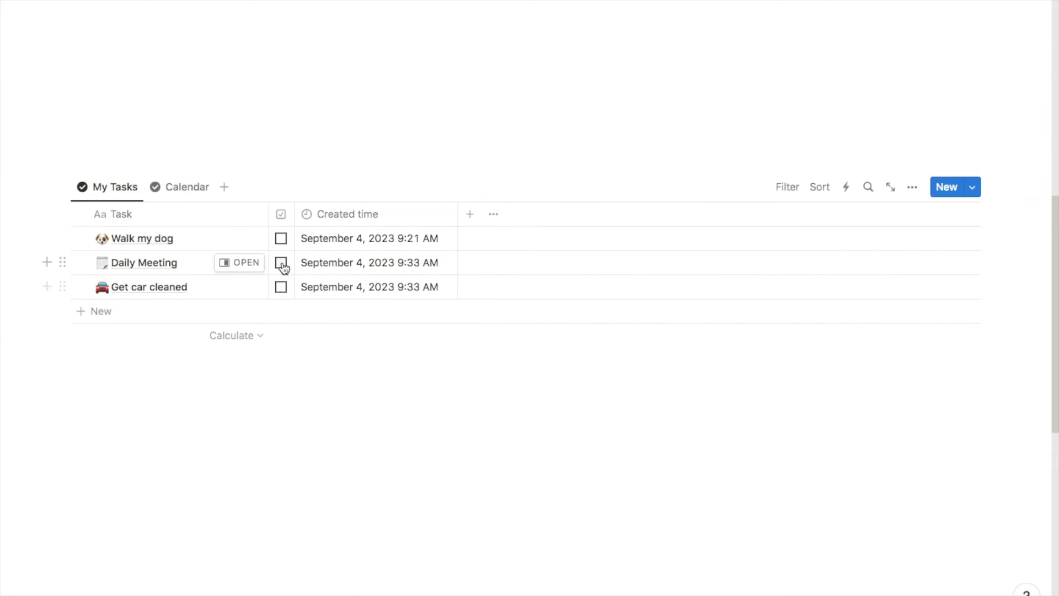
Mark Walk my dog complete, then filter My Tasks to unchecked Complete, saved for everyone.
{"action": "left_click", "coordinate": [281, 239]}
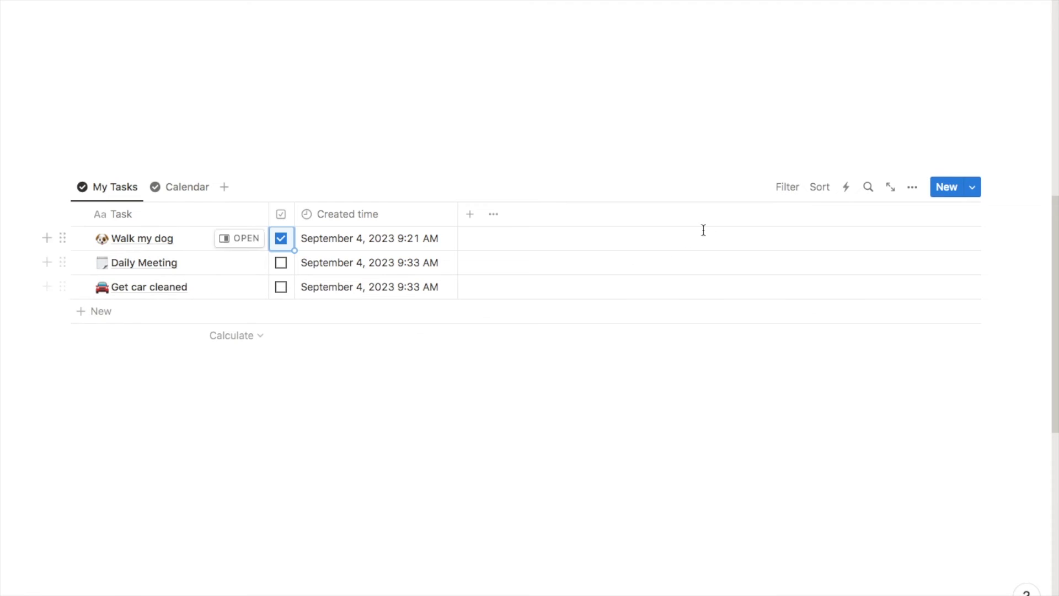
{"action": "left_click", "coordinate": [786, 193]}
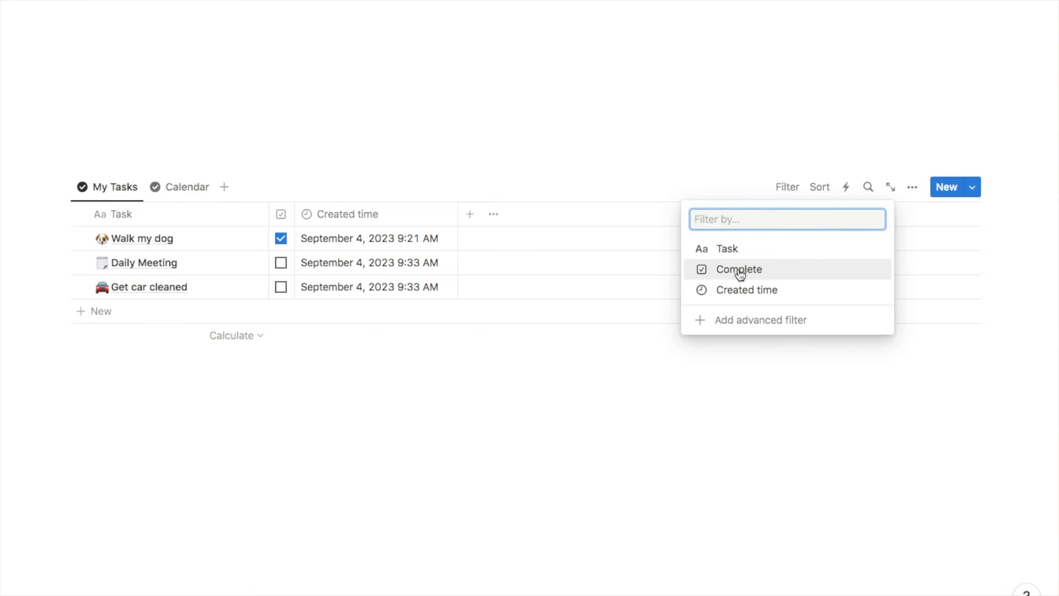
{"action": "left_click", "coordinate": [772, 270]}
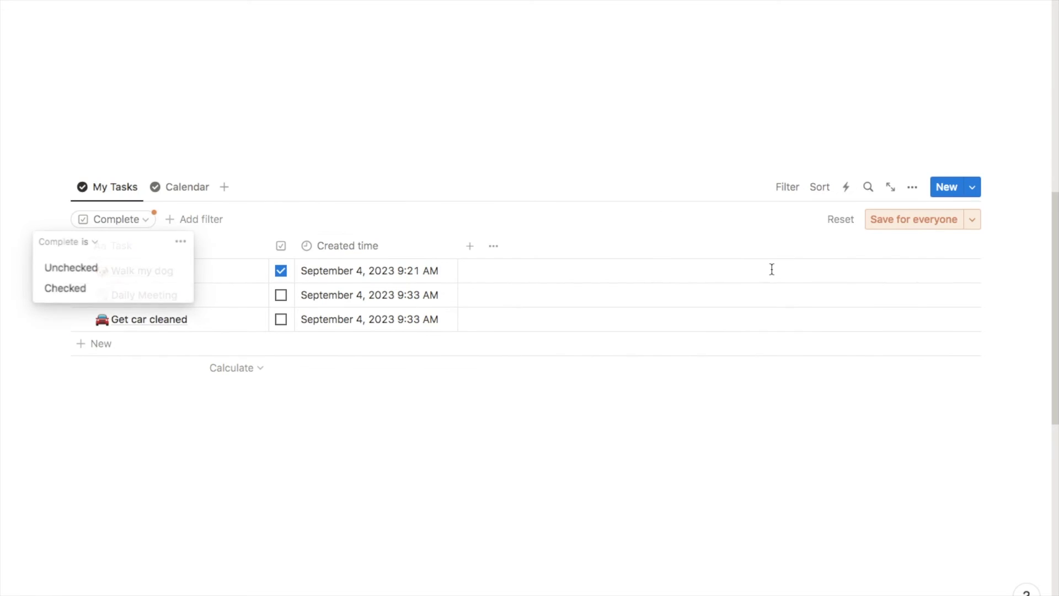
{"action": "left_click", "coordinate": [80, 268]}
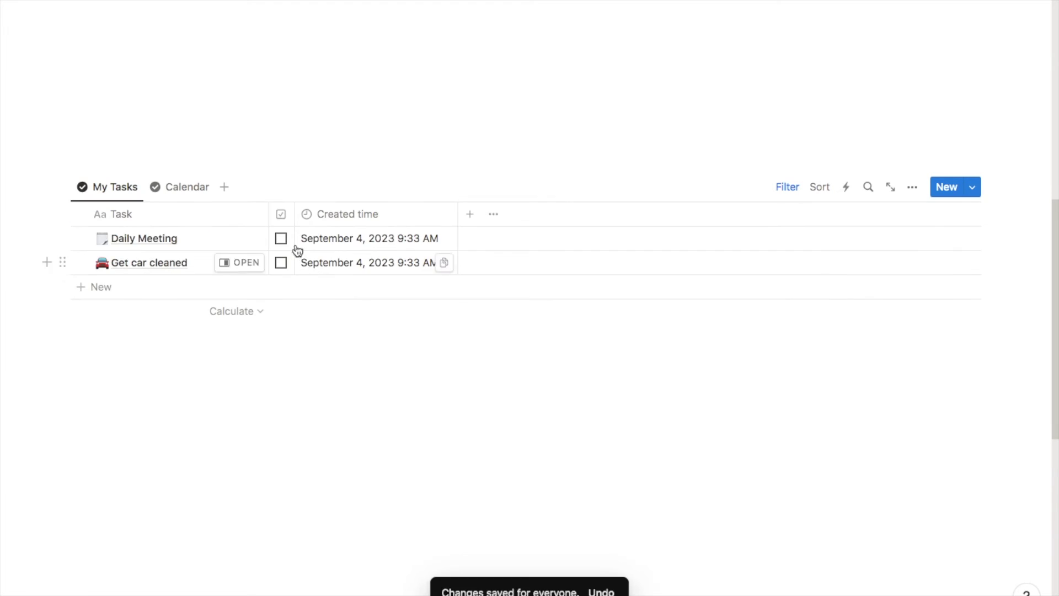
{"action": "left_click", "coordinate": [281, 239]}
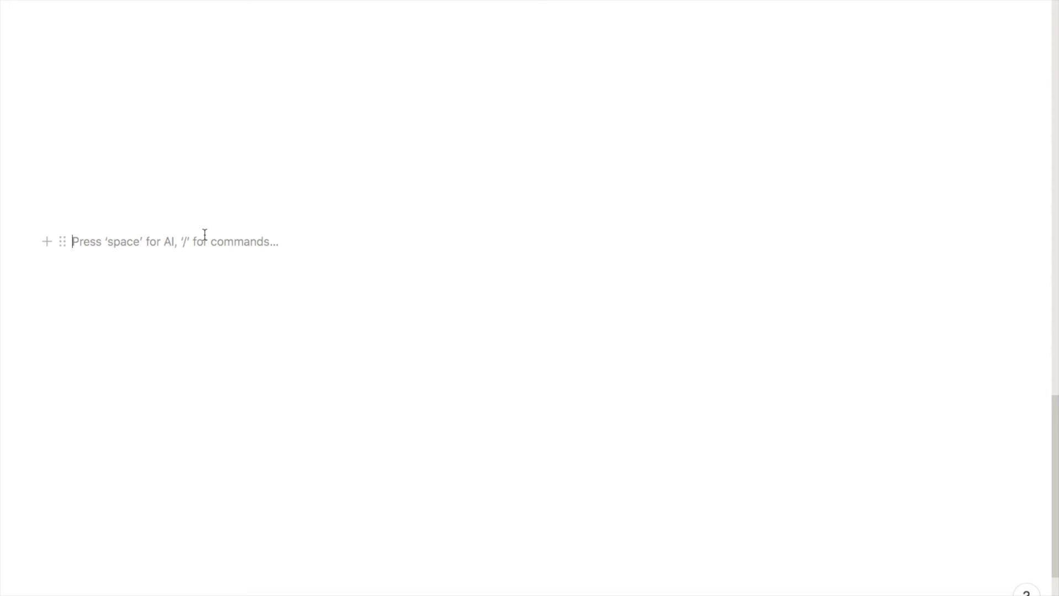
Insert an inline database named 'Habit Tracker' and hide its title.
{"action": "type", "text": "/data"}
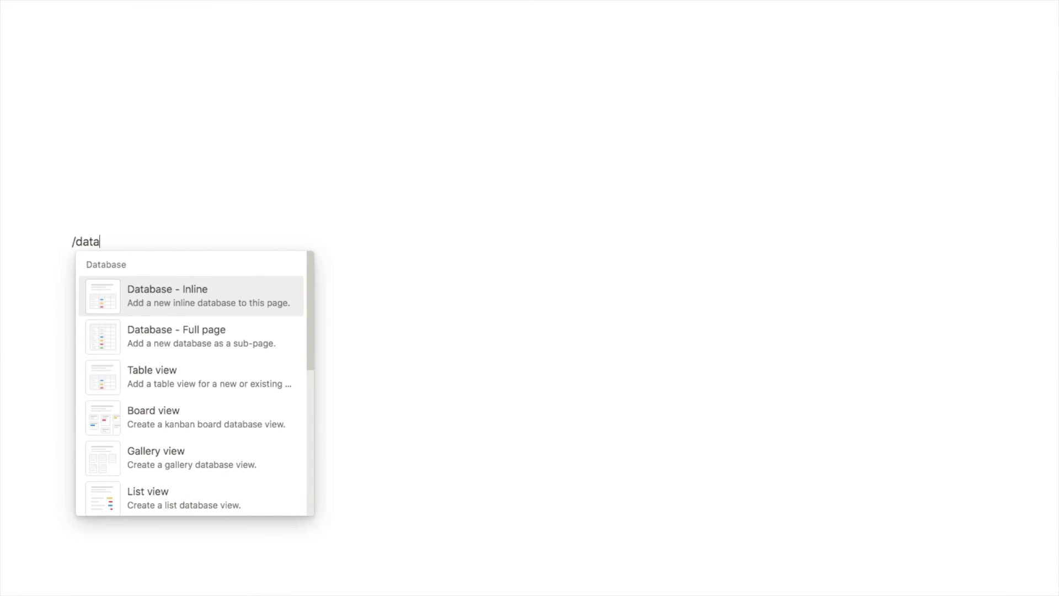
{"action": "left_click", "coordinate": [201, 292]}
{"action": "type", "text": "Habit Tracker"}
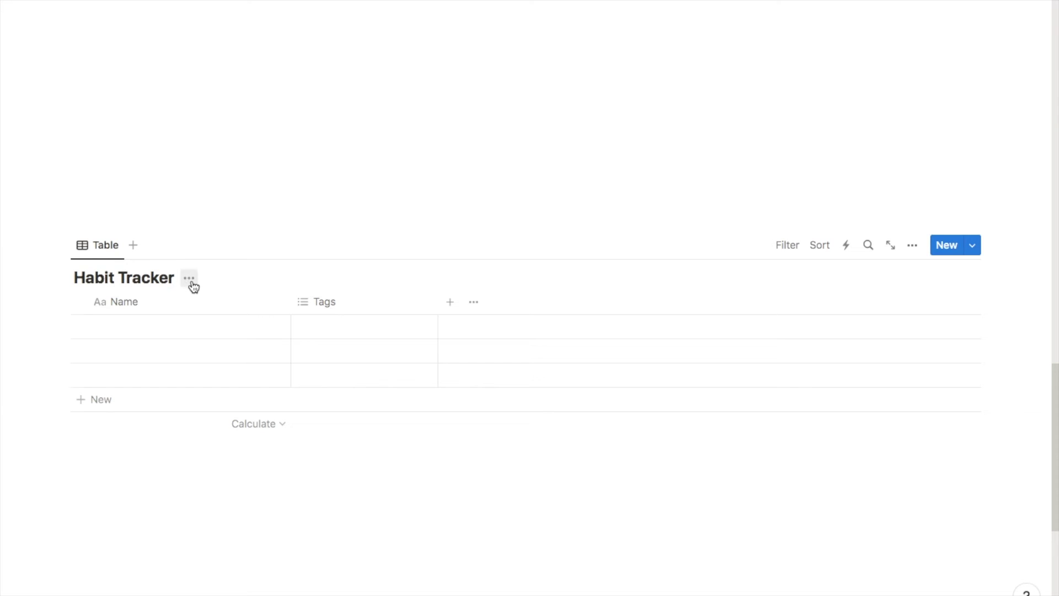
{"action": "left_click", "coordinate": [189, 279]}
{"action": "left_click", "coordinate": [170, 359]}
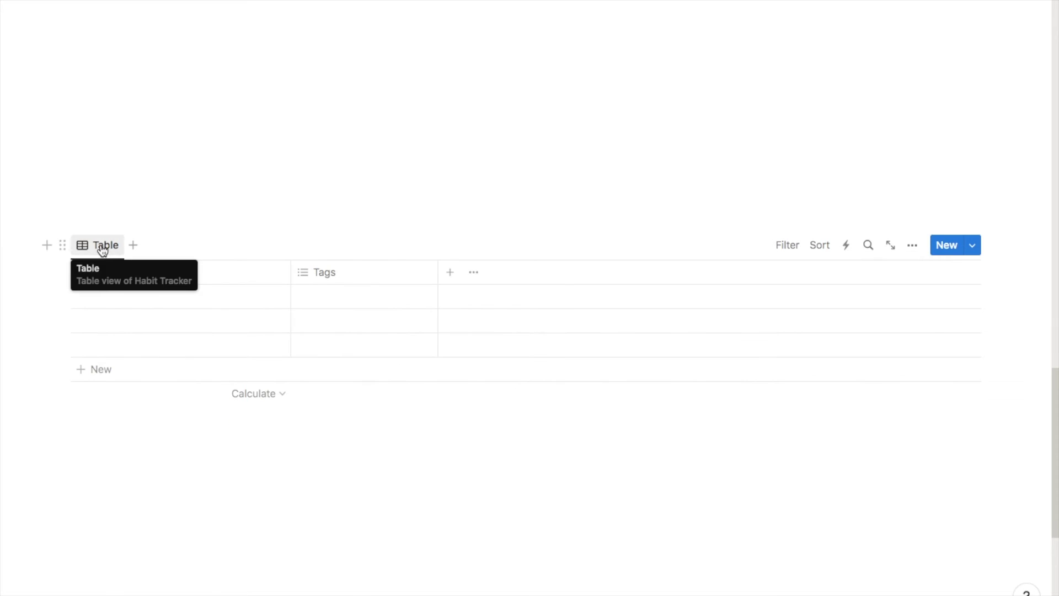
Rename the table view to 'Habit Tracker' and give it a check icon.
{"action": "left_click", "coordinate": [101, 246]}
{"action": "left_click", "coordinate": [113, 279]}
{"action": "type", "text": "Habit Tracker"}
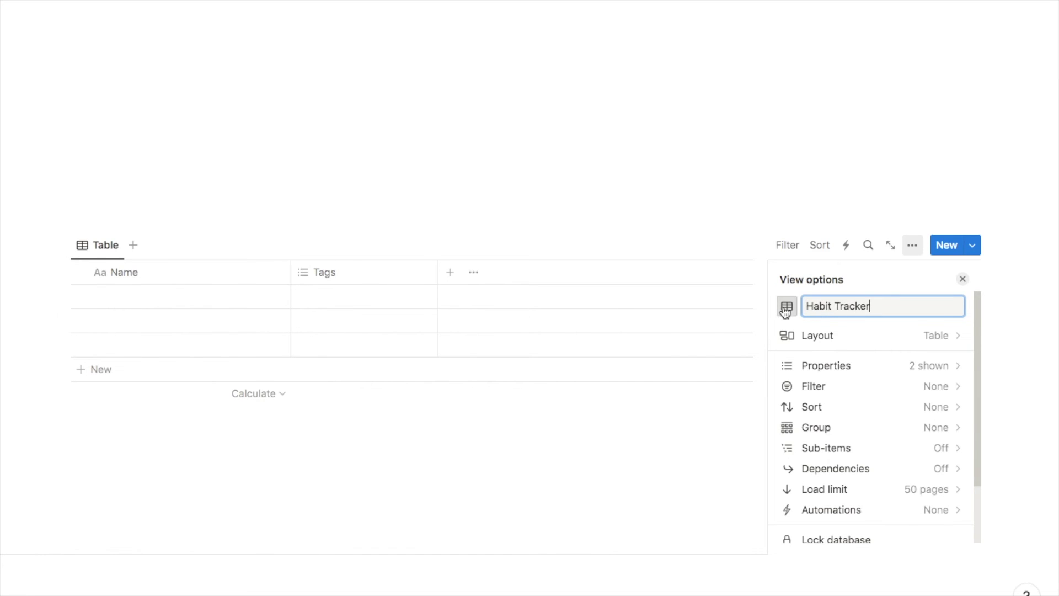
{"action": "left_click", "coordinate": [785, 310]}
{"action": "left_click", "coordinate": [703, 422]}
{"action": "key", "text": "Escape"}
Delete the three empty sample rows and the Tags property.
{"action": "left_click", "coordinate": [81, 345]}
{"action": "left_click", "coordinate": [80, 320]}
{"action": "left_click", "coordinate": [81, 296]}
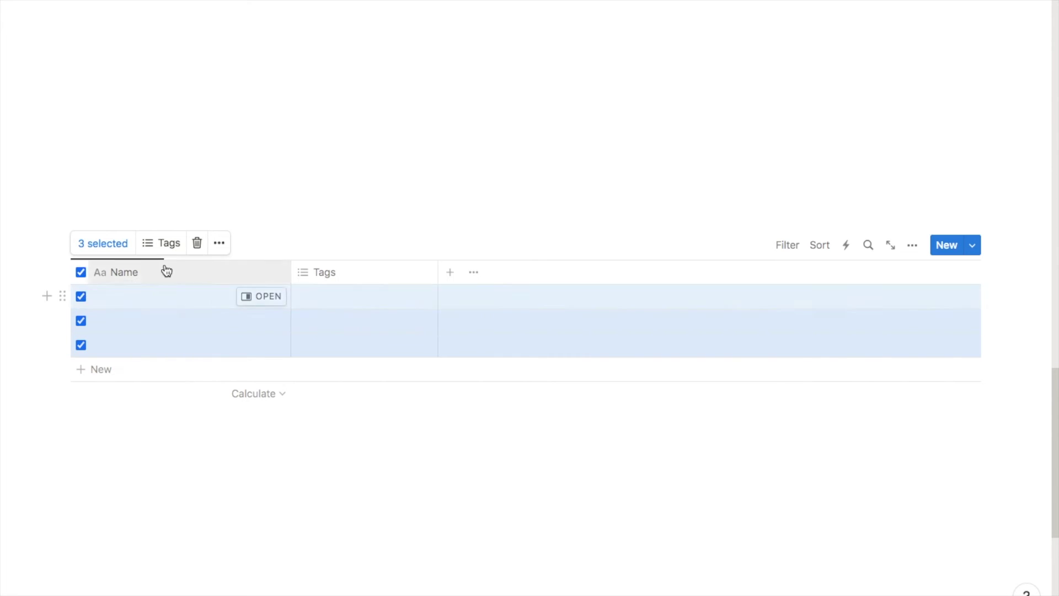
{"action": "left_click", "coordinate": [197, 243]}
{"action": "left_click", "coordinate": [335, 276]}
{"action": "left_click", "coordinate": [354, 494]}
{"action": "left_click", "coordinate": [485, 303]}
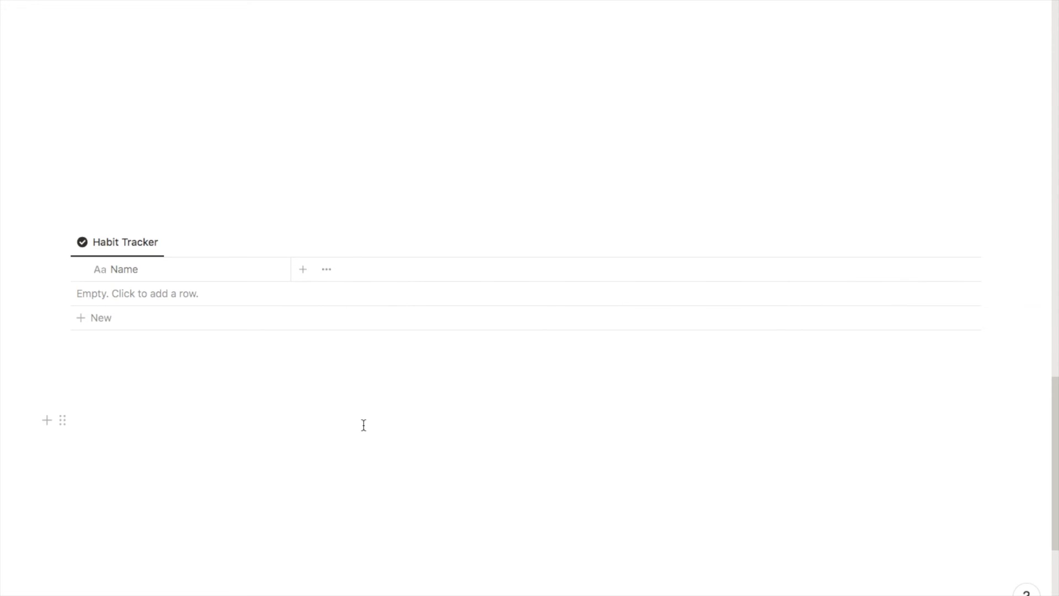
Create a new template titled 'Daily Habits' with a grey check mark icon.
{"action": "left_click", "coordinate": [972, 244]}
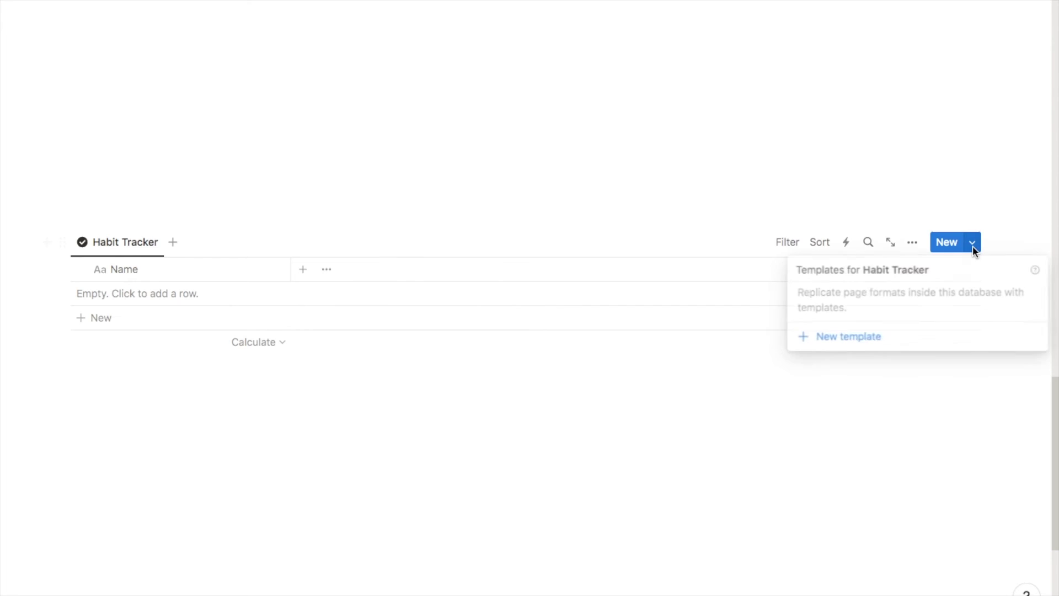
{"action": "left_click", "coordinate": [846, 335]}
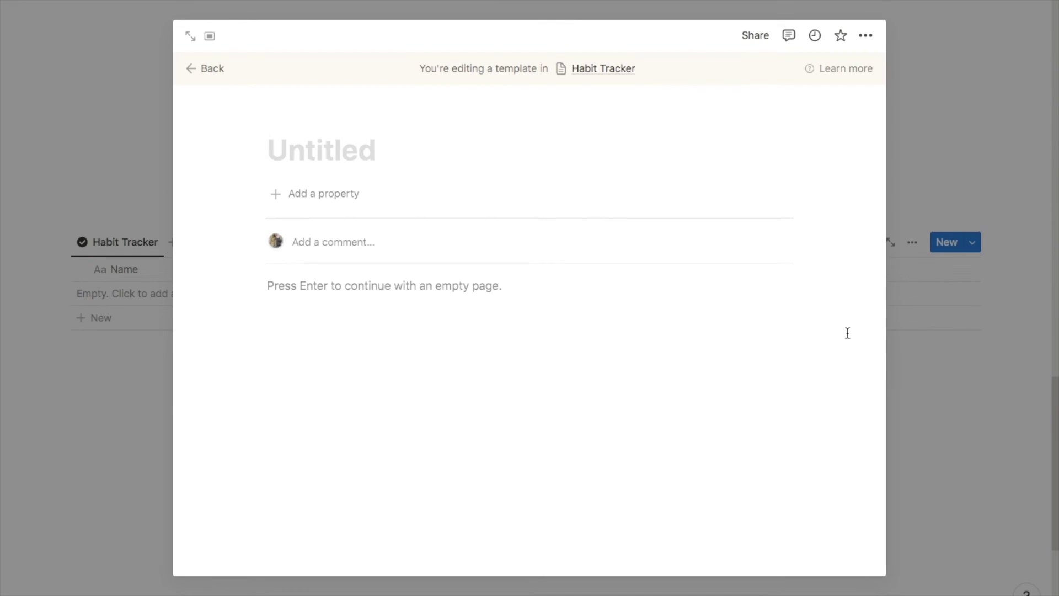
{"action": "type", "text": "Daily Habits"}
{"action": "left_click", "coordinate": [298, 121]}
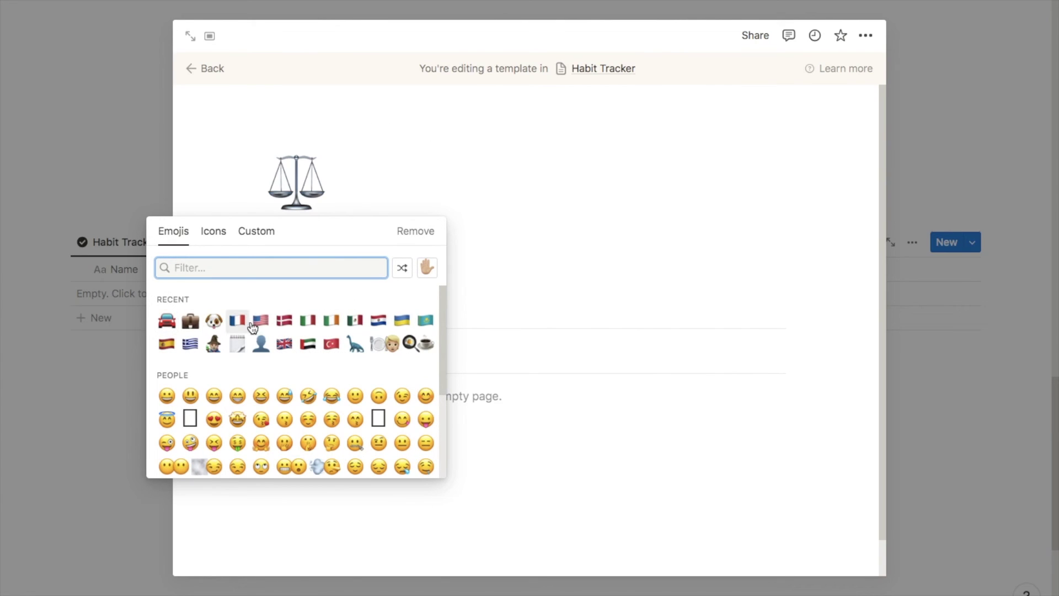
{"action": "left_click", "coordinate": [214, 230]}
{"action": "left_click", "coordinate": [167, 321]}
{"action": "left_click", "coordinate": [121, 346]}
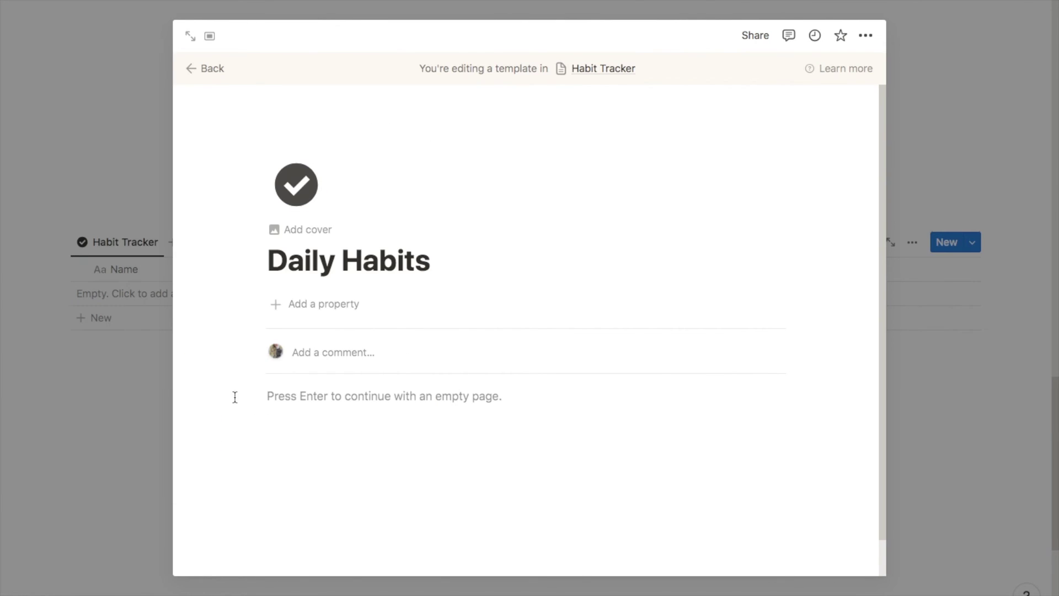
Add Checkbox properties 'Drink water' and 'Take vitamins' to the template.
{"action": "left_click", "coordinate": [307, 304]}
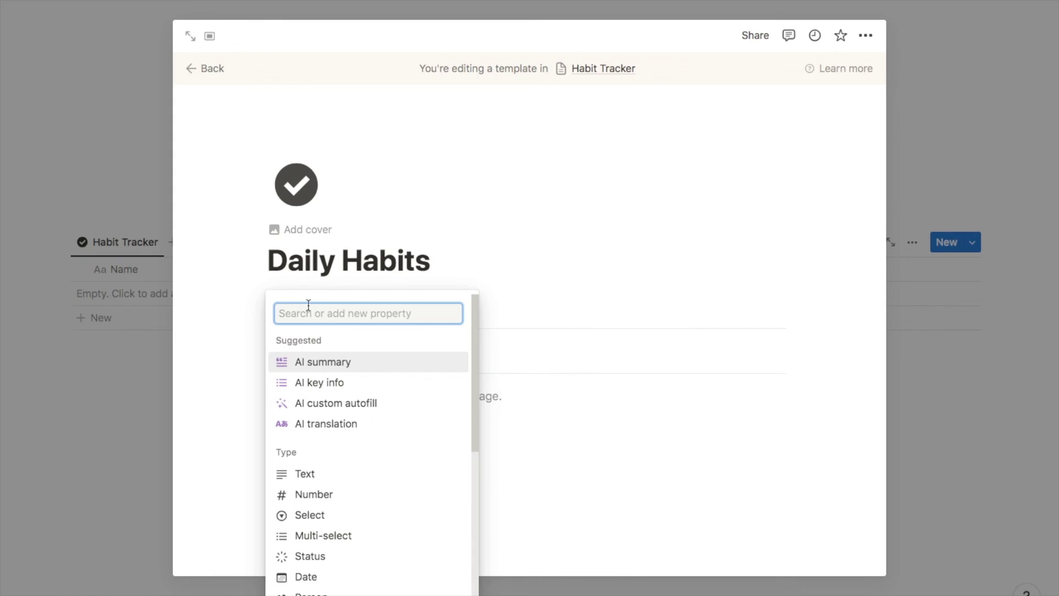
{"action": "type", "text": "chec"}
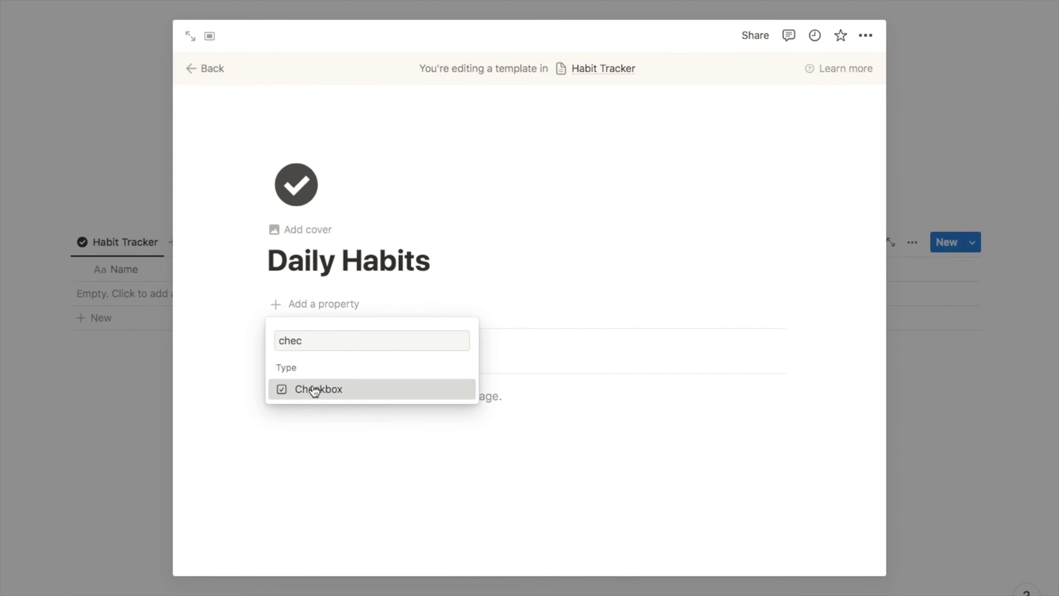
{"action": "left_click", "coordinate": [314, 390]}
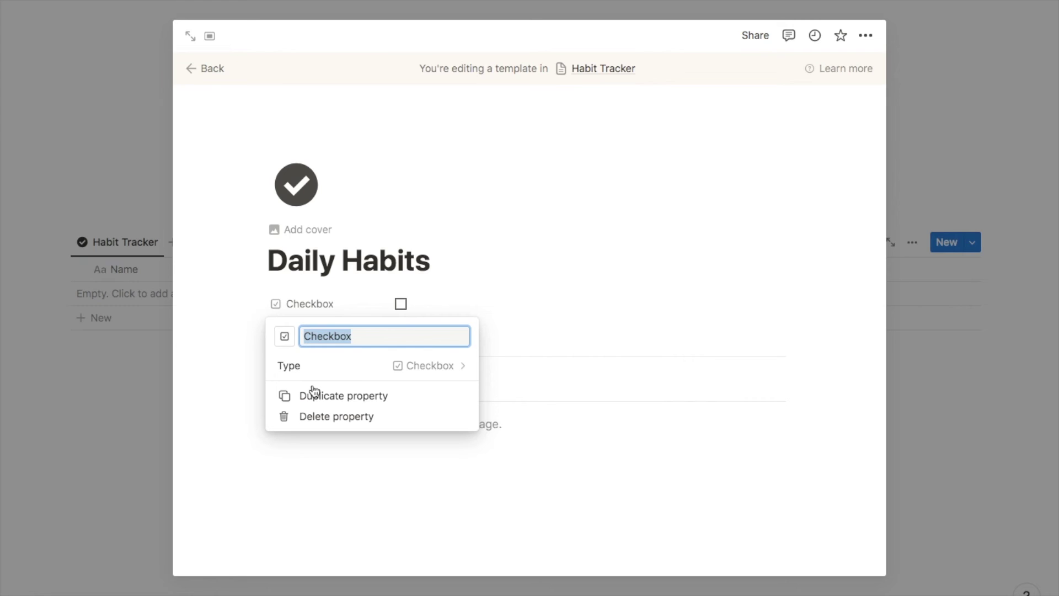
{"action": "type", "text": "Drink water"}
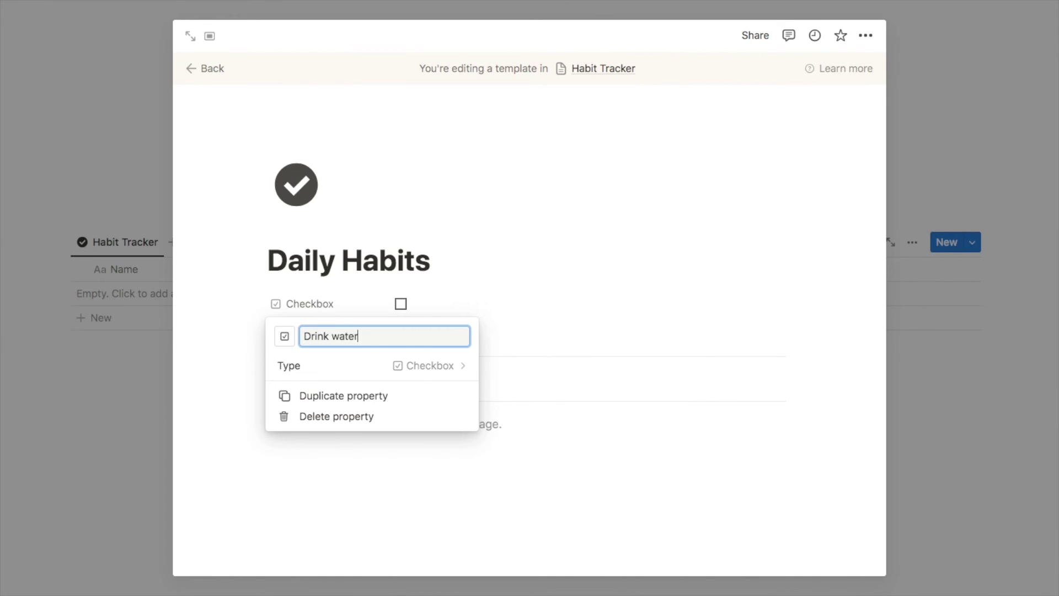
{"action": "key", "text": "Return"}
{"action": "left_click", "coordinate": [298, 333]}
{"action": "type", "text": "che"}
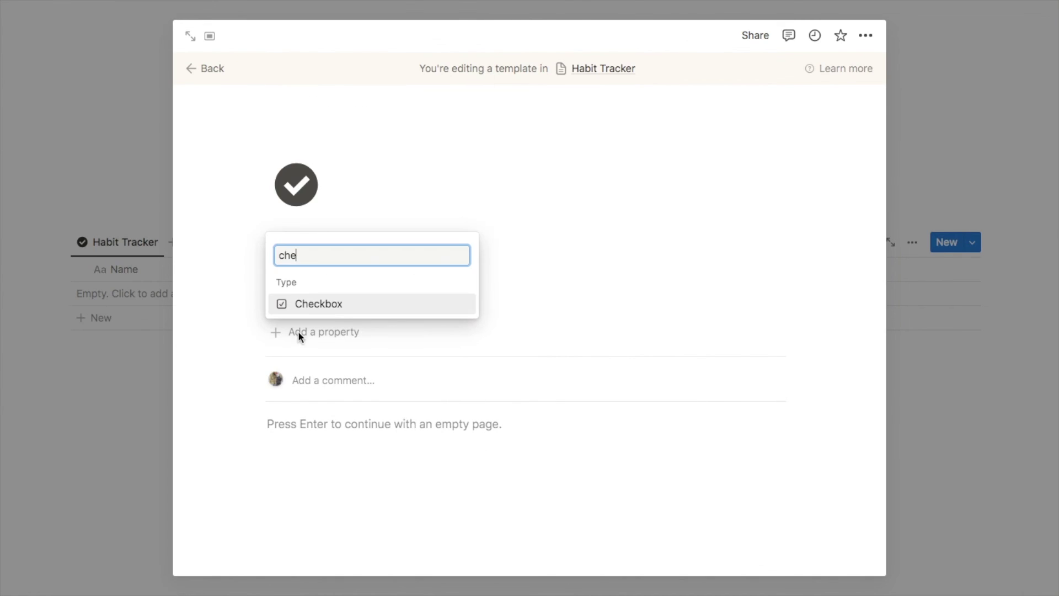
{"action": "left_click", "coordinate": [325, 305]}
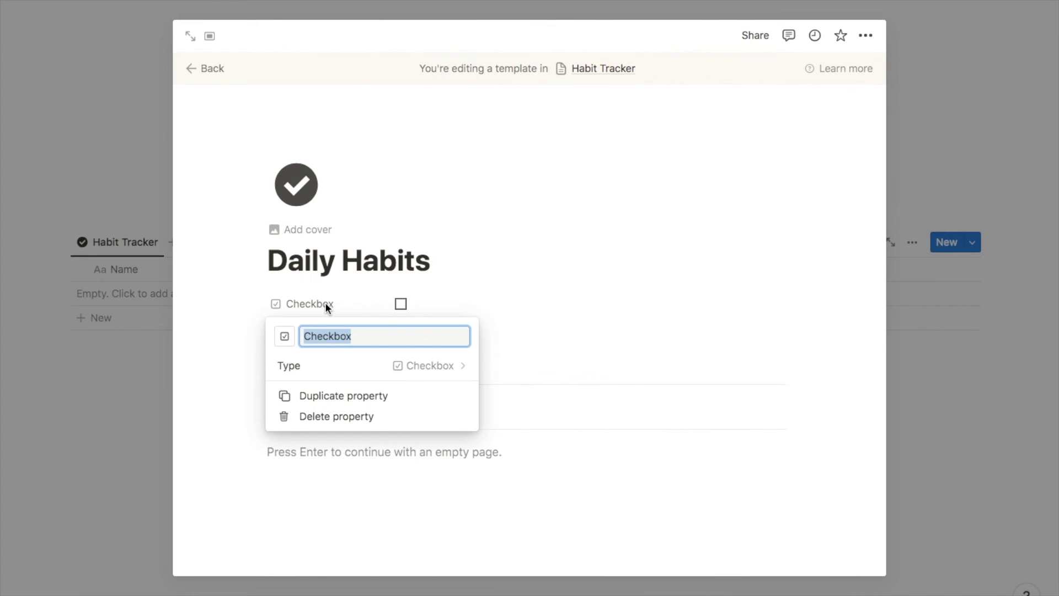
{"action": "type", "text": "Take vitamins"}
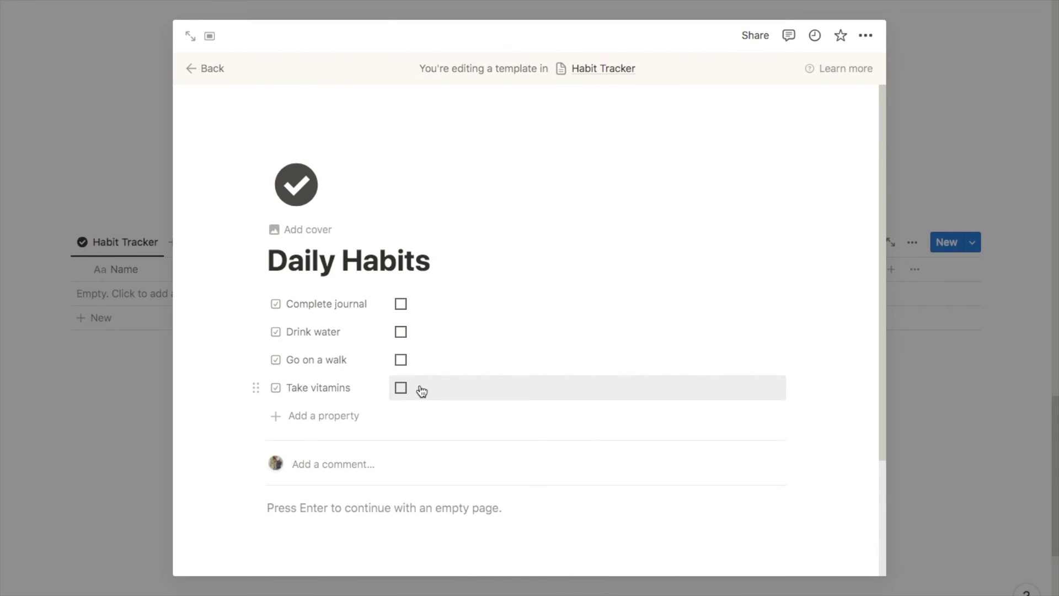
Add a Created time property below the habit checkboxes and return to the table.
{"action": "scroll", "coordinate": [441, 342], "scroll_direction": "down", "scroll_amount": 1}
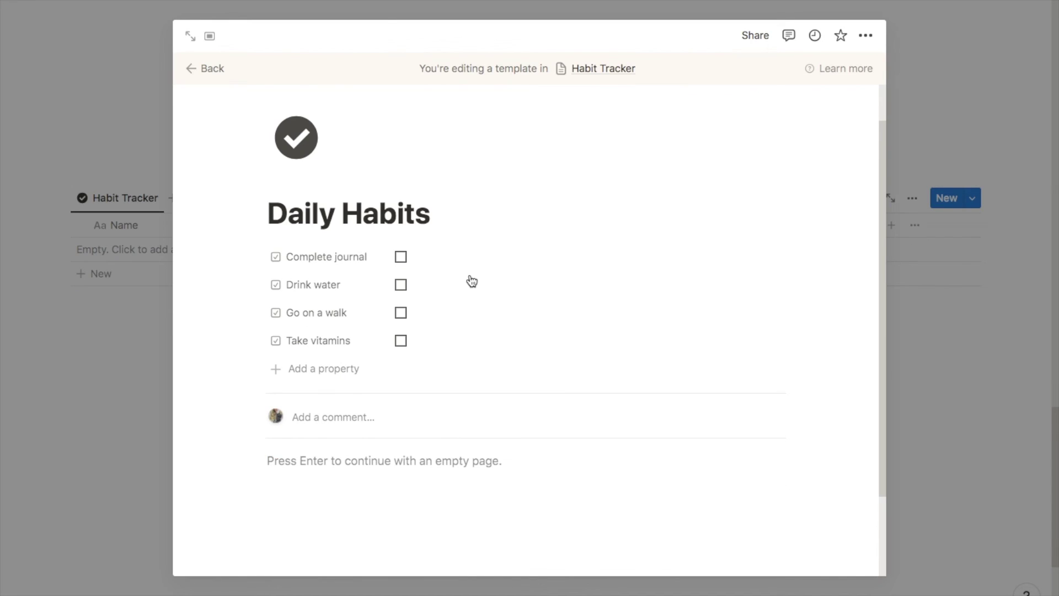
{"action": "left_click", "coordinate": [303, 372]}
{"action": "type", "text": "creat"}
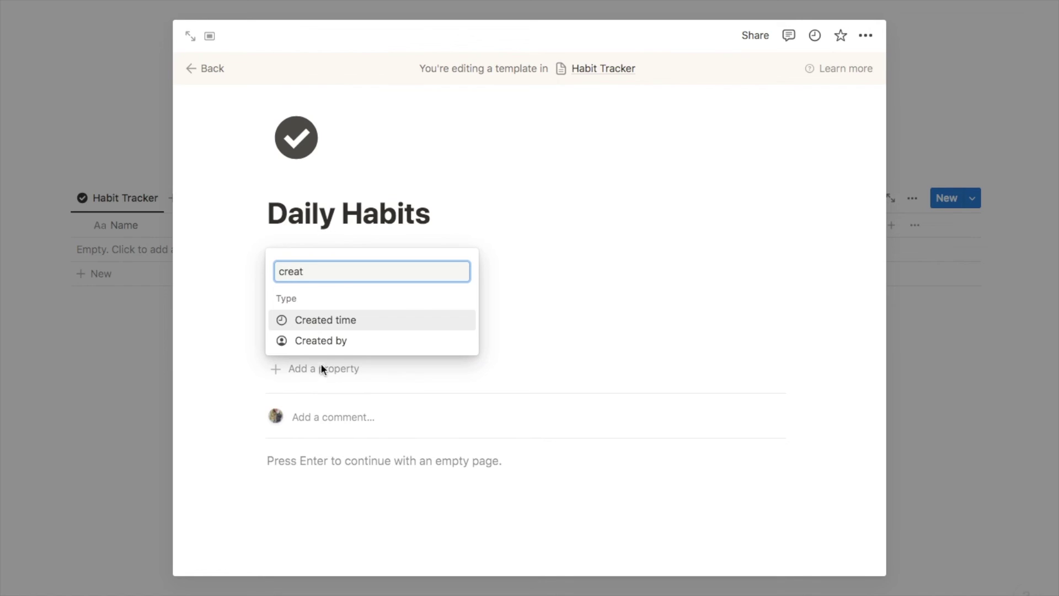
{"action": "left_click", "coordinate": [342, 321]}
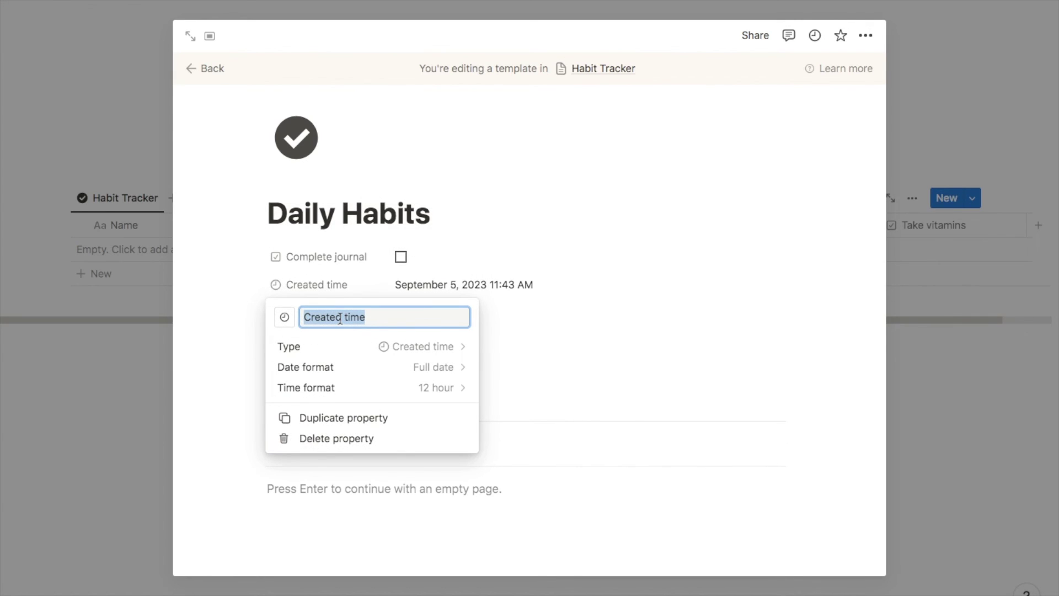
{"action": "key", "text": "Escape"}
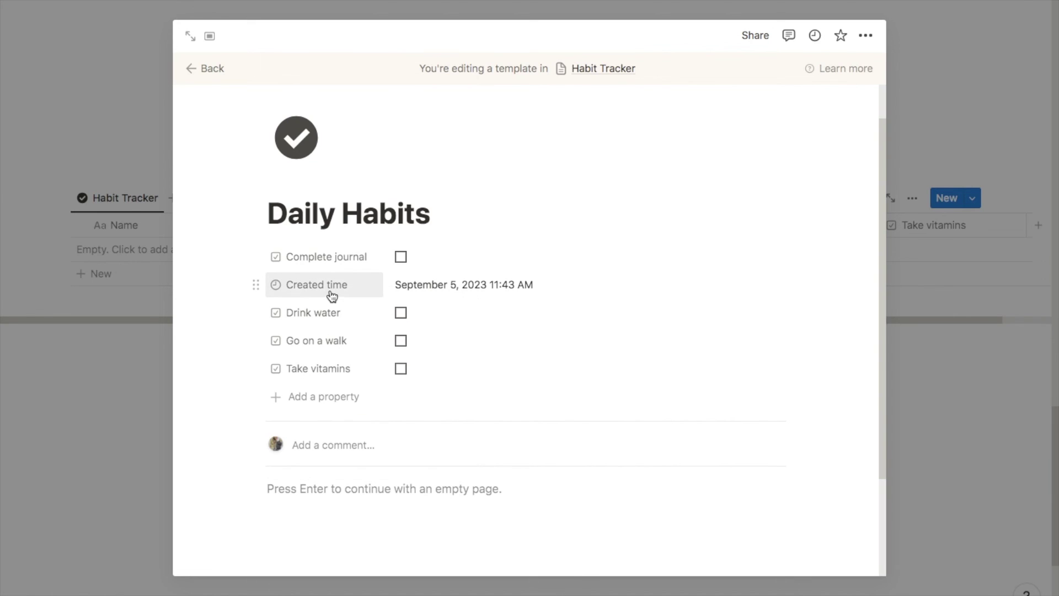
{"action": "left_click_drag", "start_coordinate": [291, 289], "coordinate": [284, 370]}
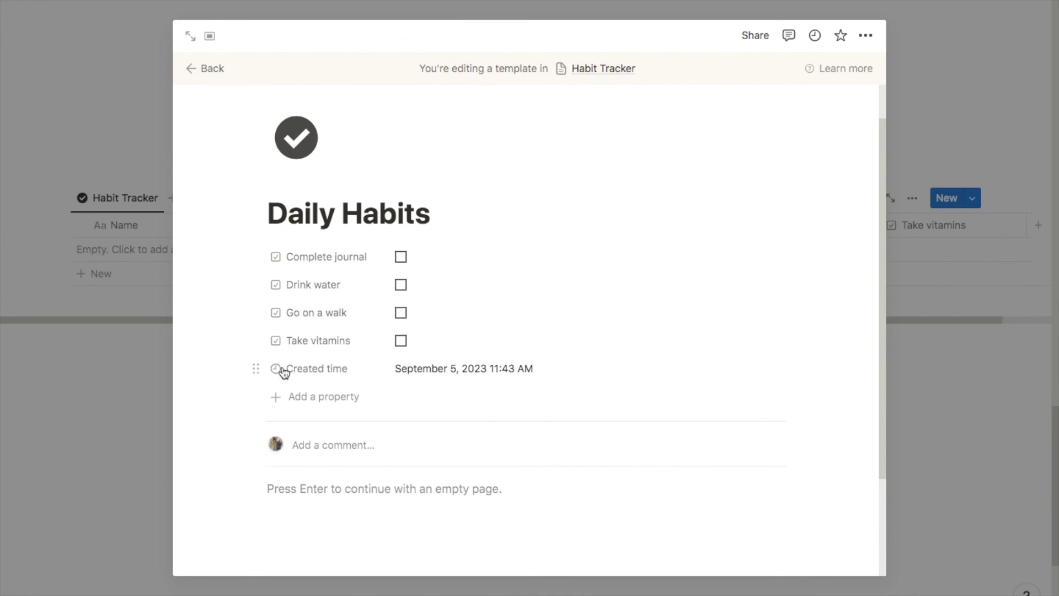
{"action": "left_click", "coordinate": [205, 69]}
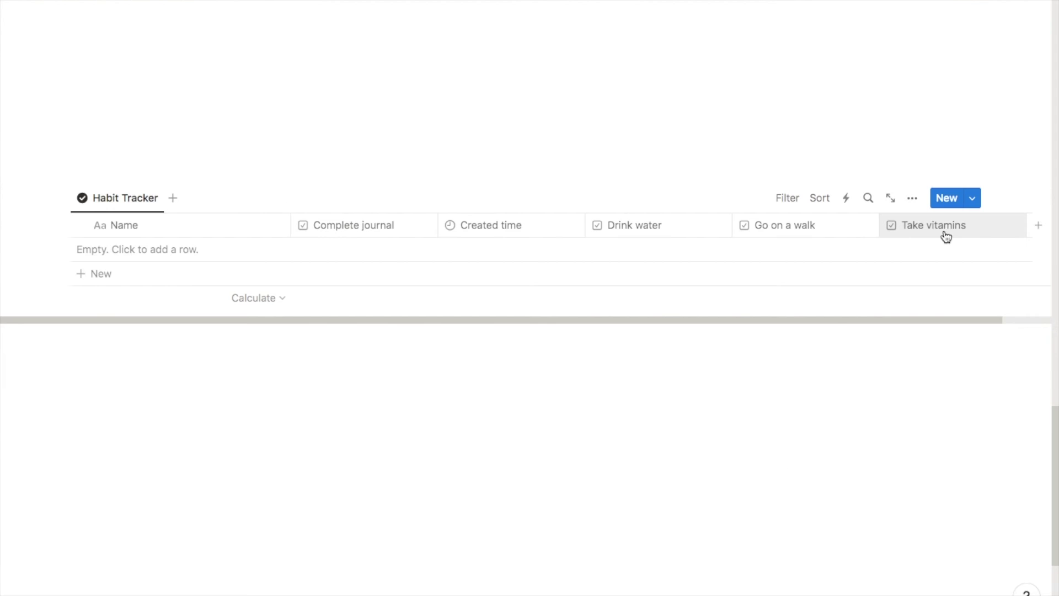
Set the Daily Habits template to repeat every day at 11:45 and save.
{"action": "left_click", "coordinate": [974, 200]}
{"action": "left_click", "coordinate": [1033, 251]}
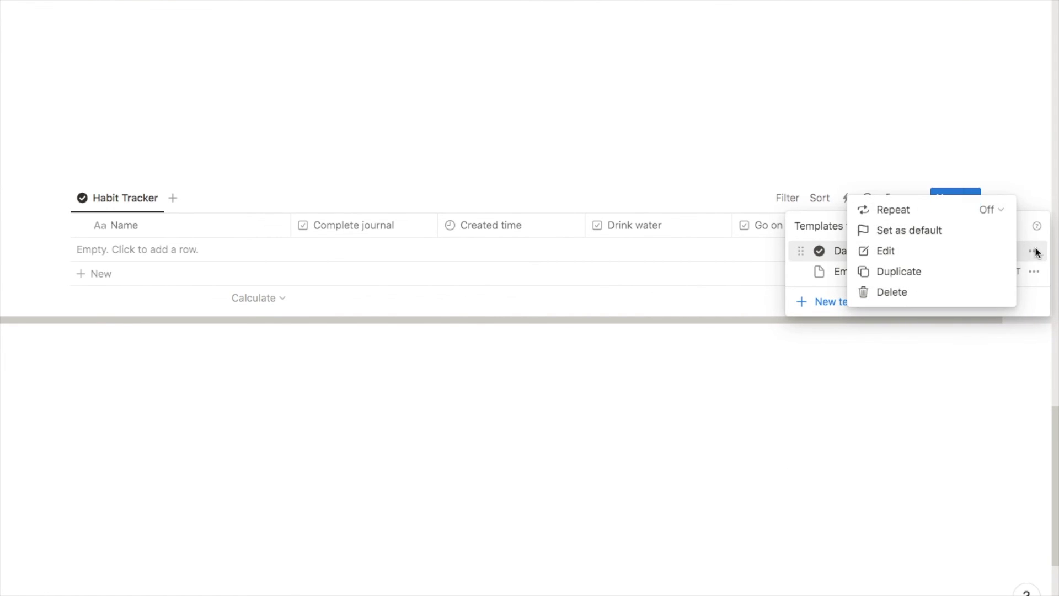
{"action": "left_click", "coordinate": [888, 209]}
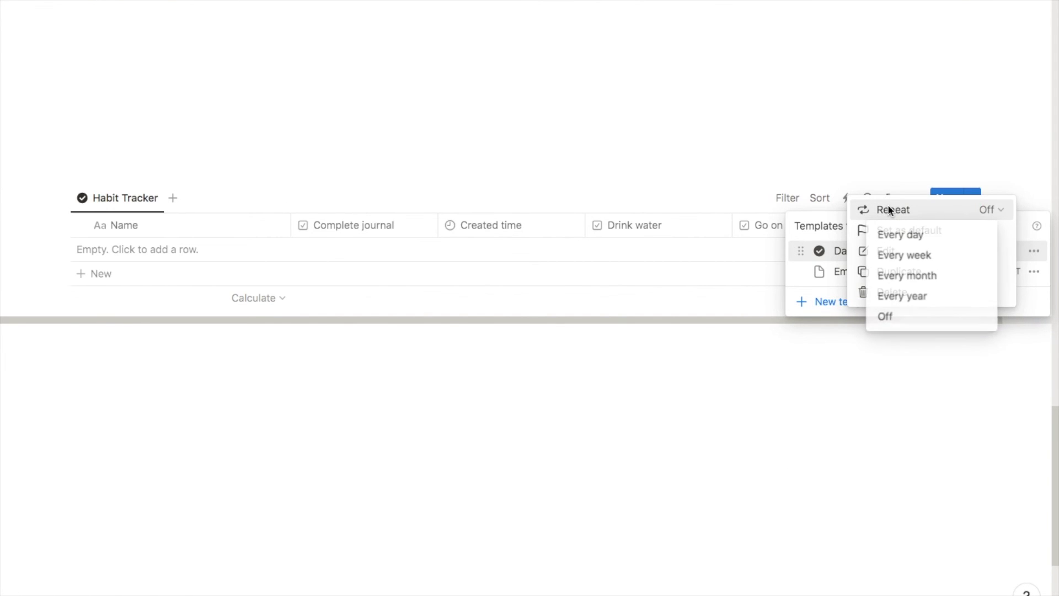
{"action": "left_click", "coordinate": [910, 236]}
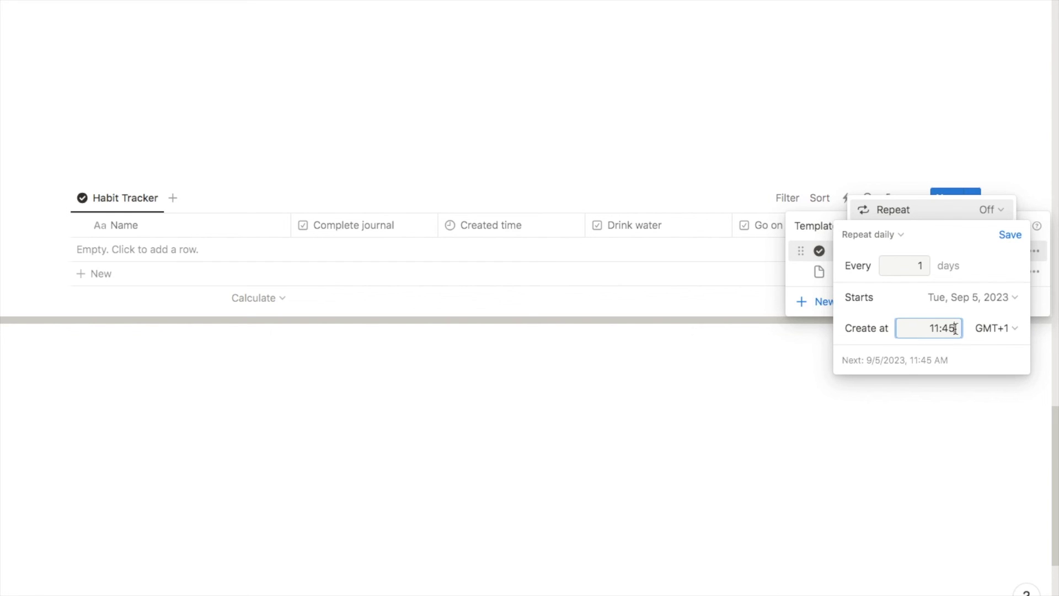
{"action": "left_click", "coordinate": [1012, 236]}
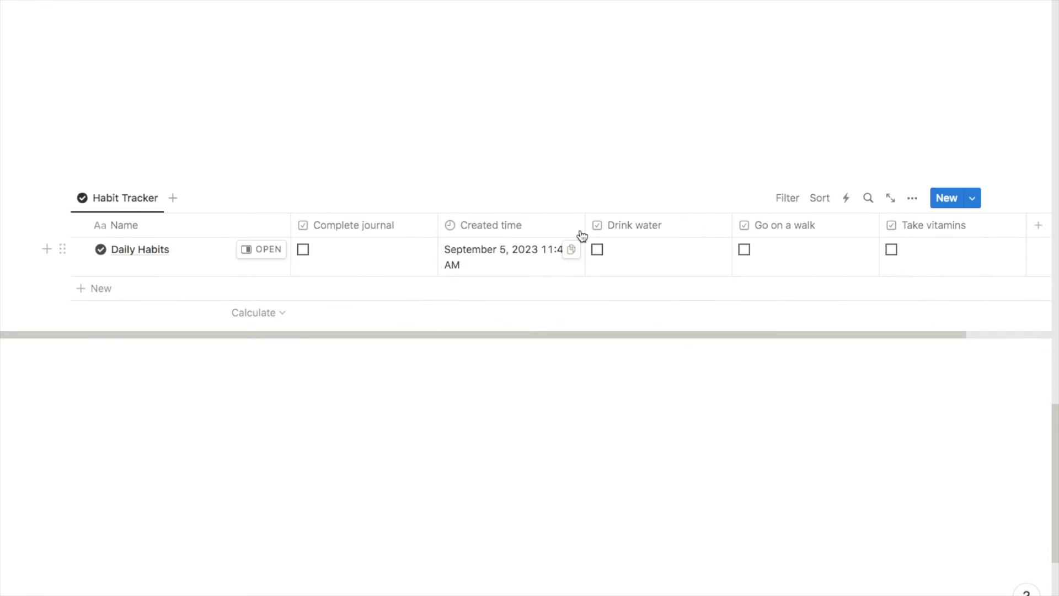
Change the Habit Tracker view layout to Calendar.
{"action": "left_click", "coordinate": [916, 204]}
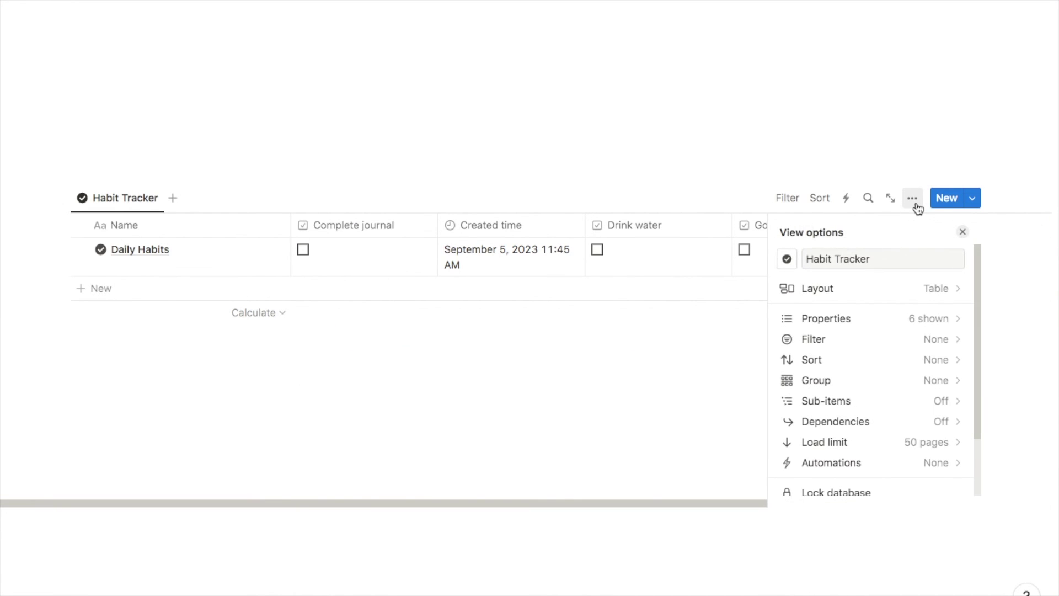
{"action": "left_click", "coordinate": [832, 289]}
{"action": "left_click", "coordinate": [804, 333]}
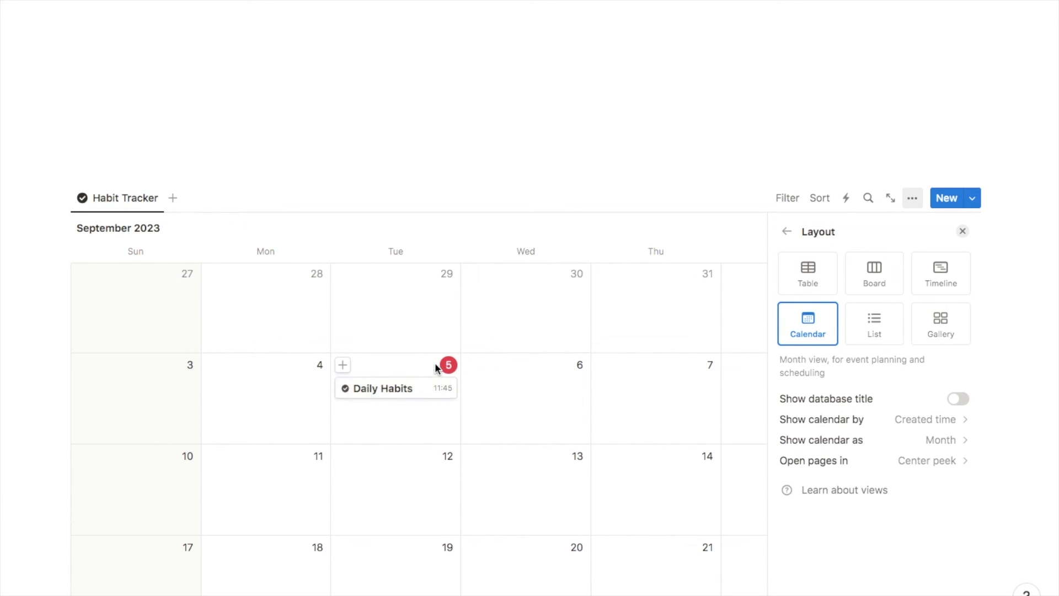
Show Complete journal, Drink water, Go on a walk and Take vitamins on calendar cards.
{"action": "left_click", "coordinate": [787, 233]}
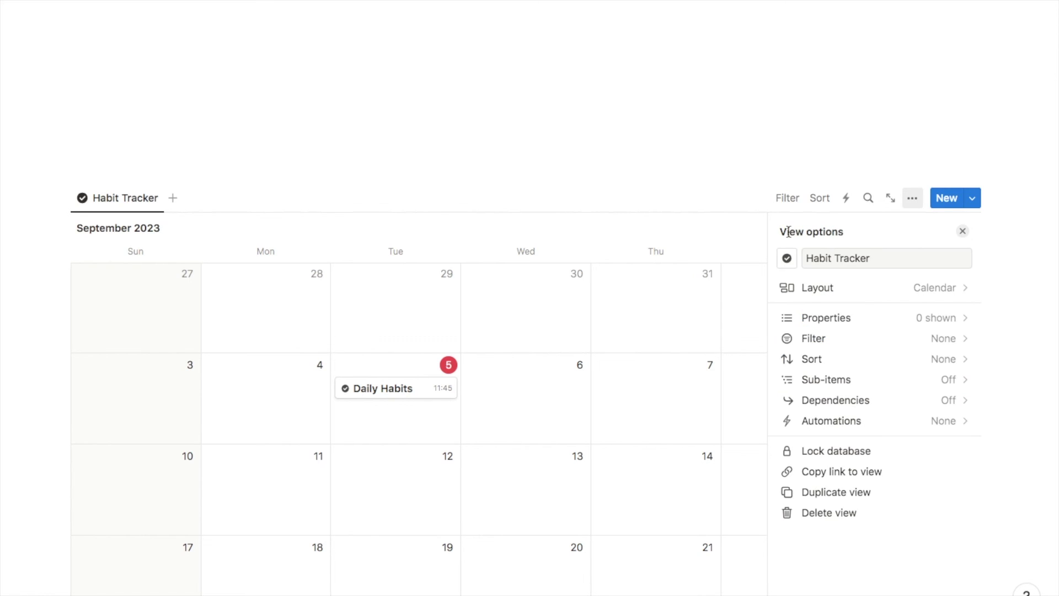
{"action": "left_click", "coordinate": [820, 317]}
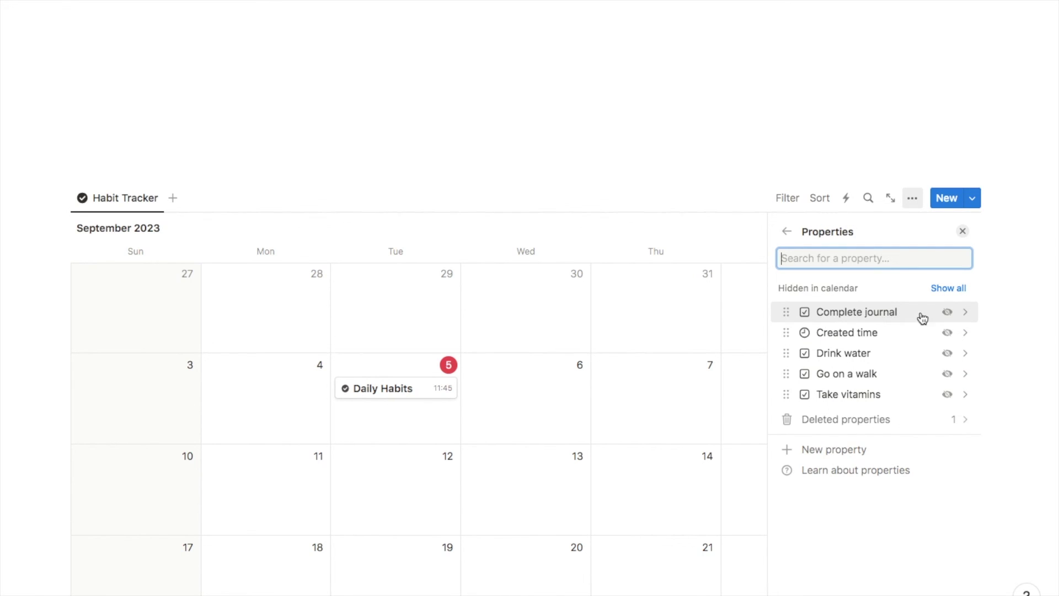
{"action": "left_click", "coordinate": [948, 313]}
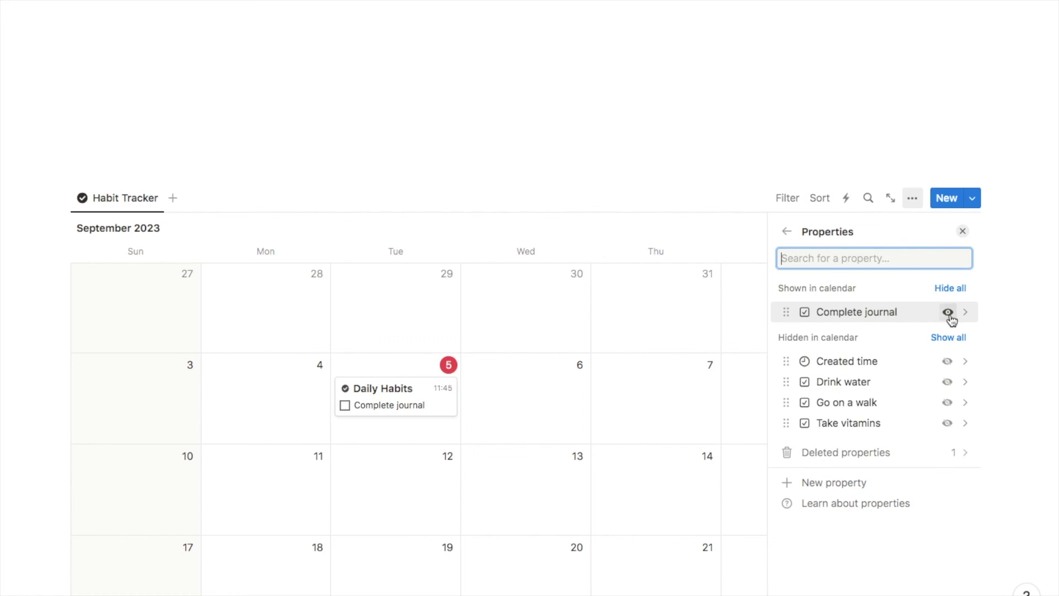
{"action": "left_click", "coordinate": [947, 379]}
{"action": "left_click", "coordinate": [948, 403]}
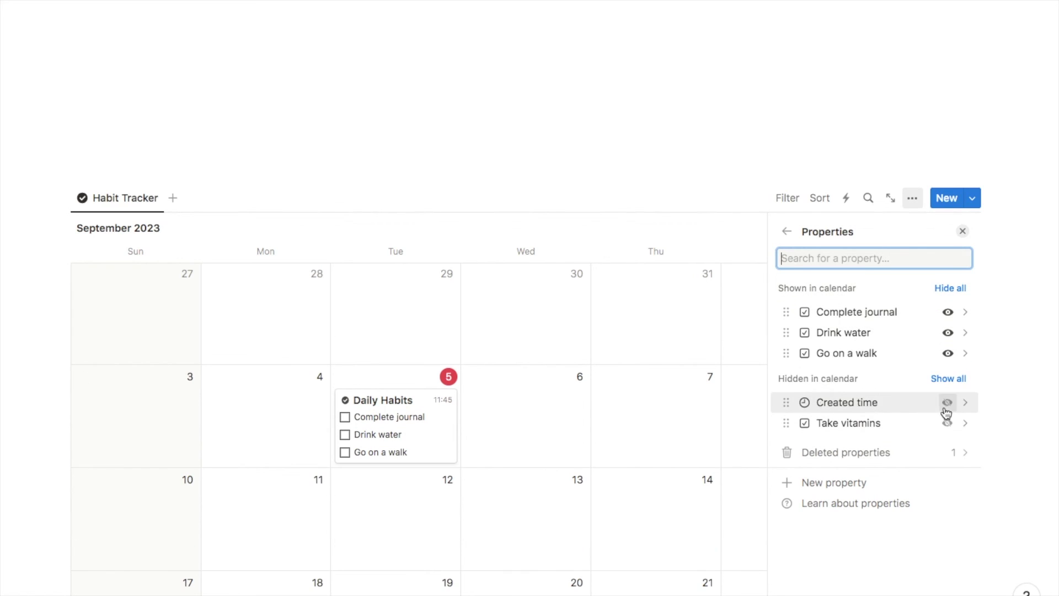
{"action": "left_click", "coordinate": [947, 423]}
Tick Complete journal on the September 5 Daily Habits card.
{"action": "key", "text": "Escape"}
{"action": "scroll", "coordinate": [411, 398], "scroll_direction": "down", "scroll_amount": 3}
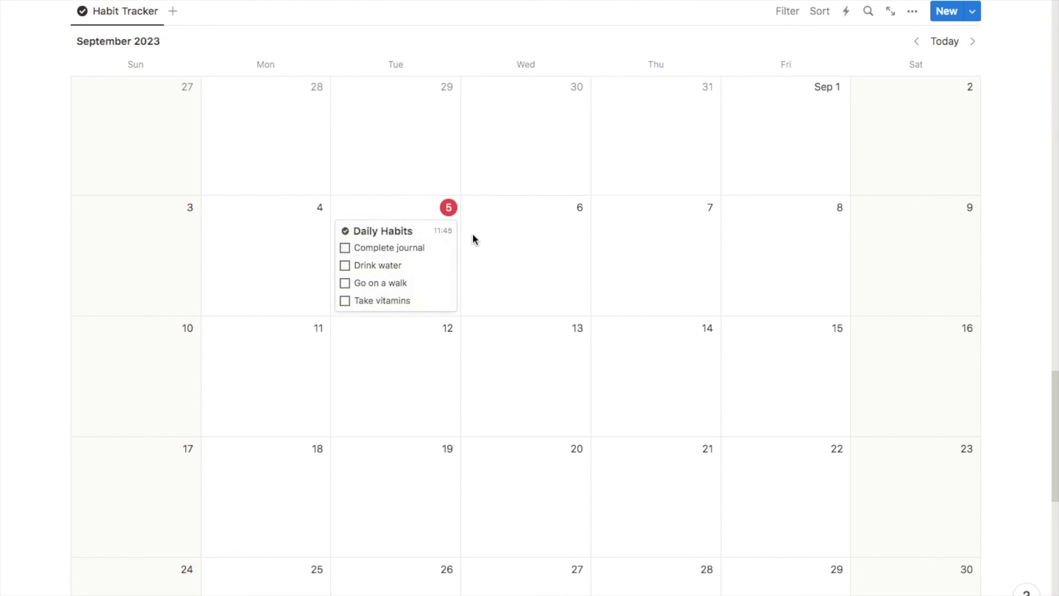
{"action": "left_click", "coordinate": [344, 247]}
Tick Drink water on the September 5 card, then scroll the Ultimate Travel Planner to Completed Trips.
{"action": "left_click", "coordinate": [345, 266]}
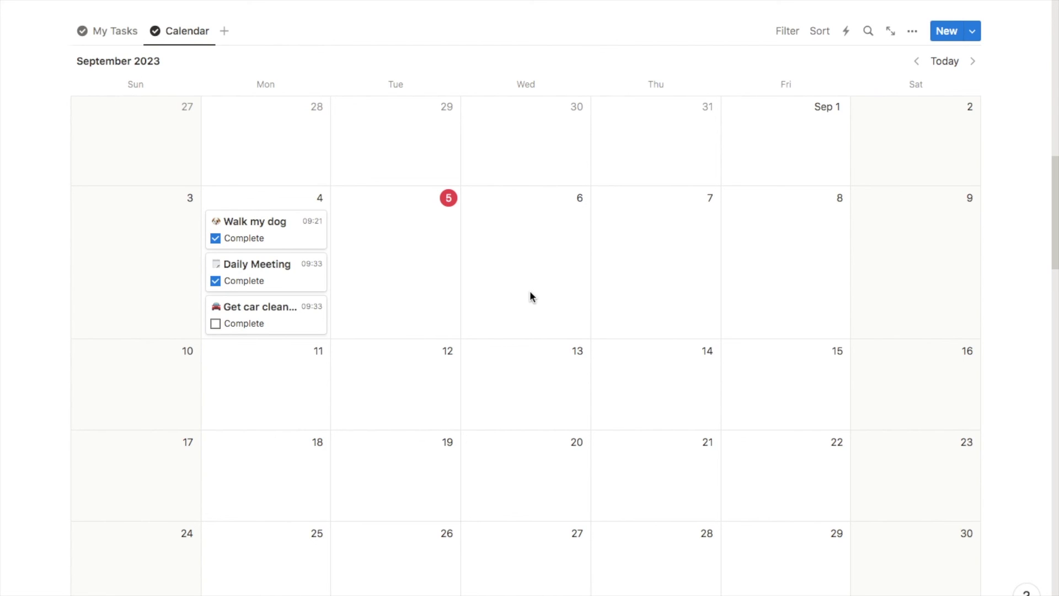
{"action": "scroll", "coordinate": [407, 257], "scroll_direction": "up", "scroll_amount": 1}
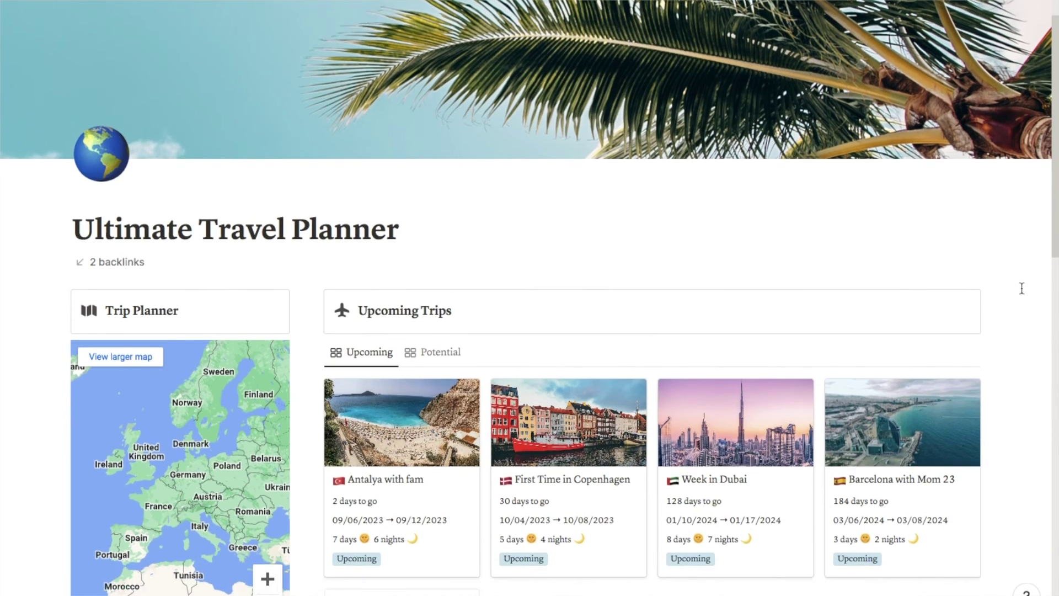
{"action": "scroll", "coordinate": [1021, 288], "scroll_direction": "down", "scroll_amount": 3}
{"action": "scroll", "coordinate": [1022, 288], "scroll_direction": "down", "scroll_amount": 5}
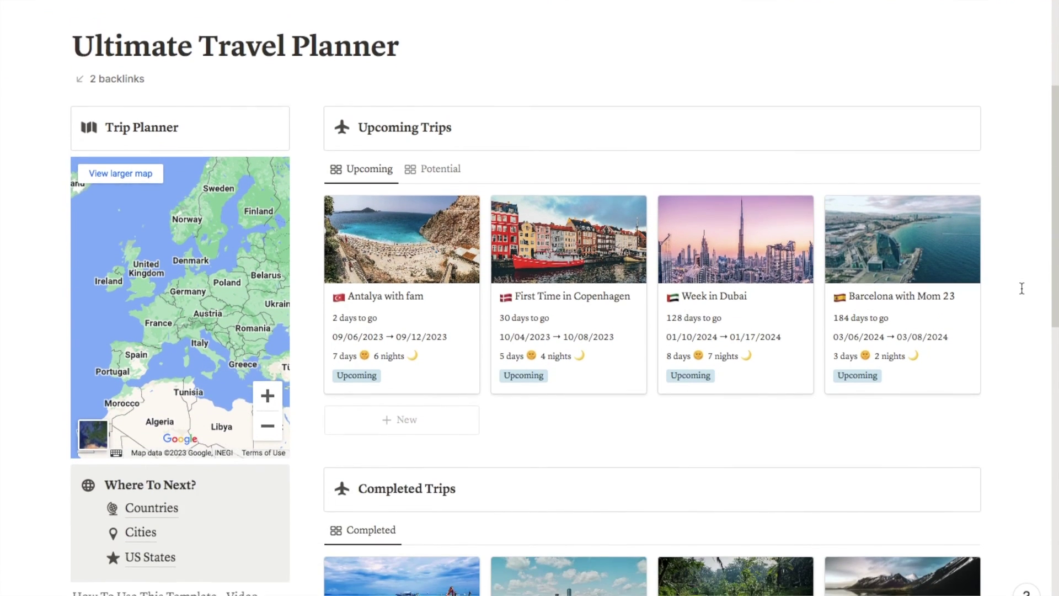
{"action": "scroll", "coordinate": [1021, 288], "scroll_direction": "down", "scroll_amount": 3}
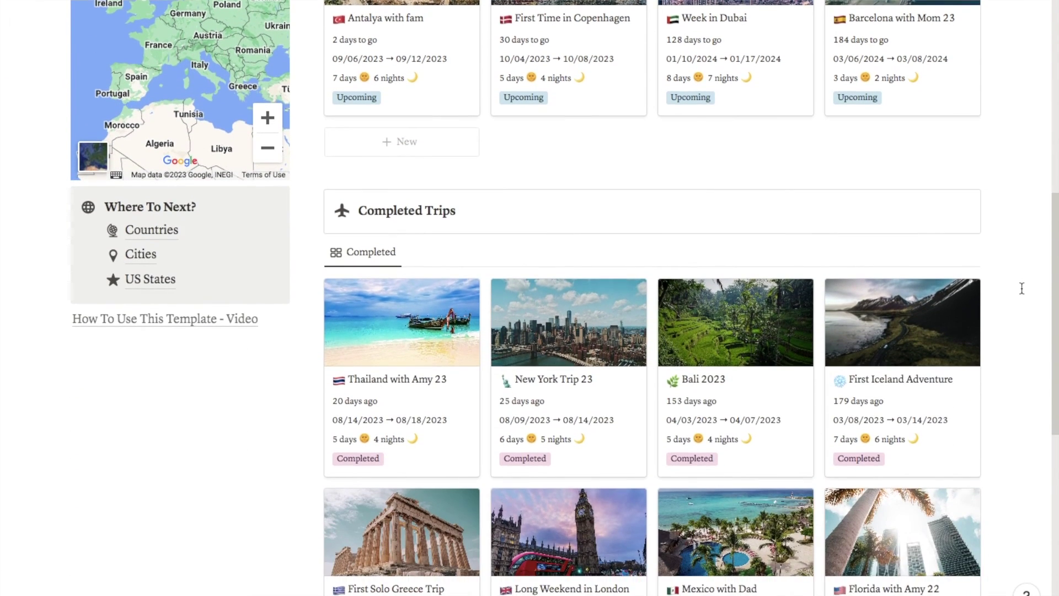